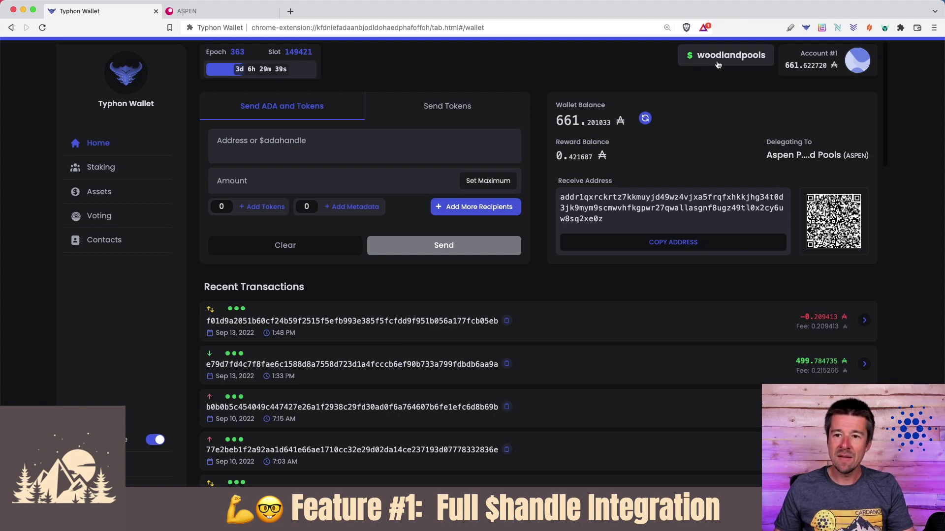
Step: Keep woodlandpools as the displayed handle and enter 100 ADA as the send amount
left_click(98, 192)
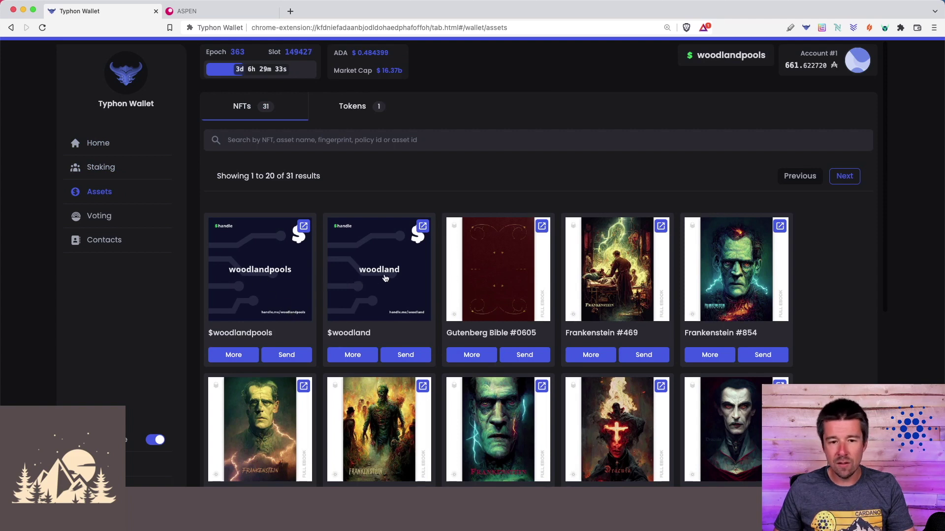
left_click(110, 144)
left_click(737, 56)
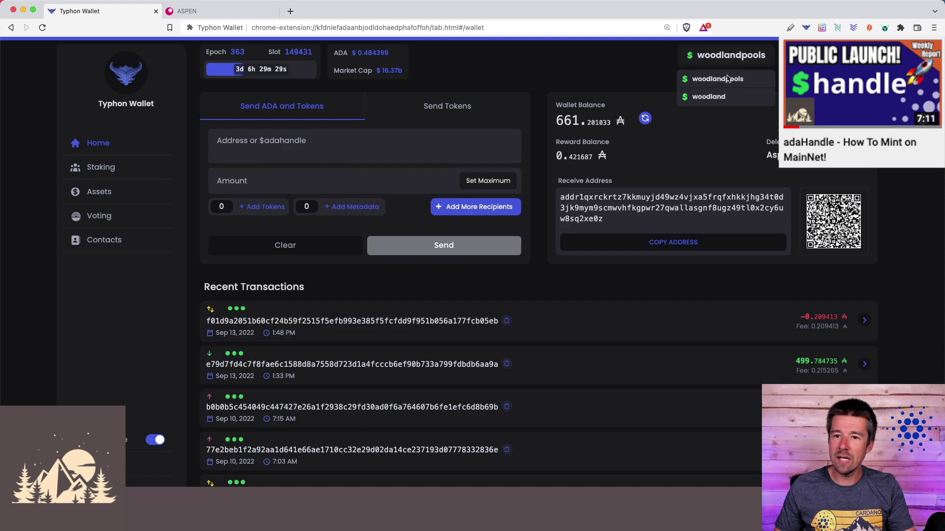
left_click(723, 96)
left_click(730, 61)
left_click(724, 83)
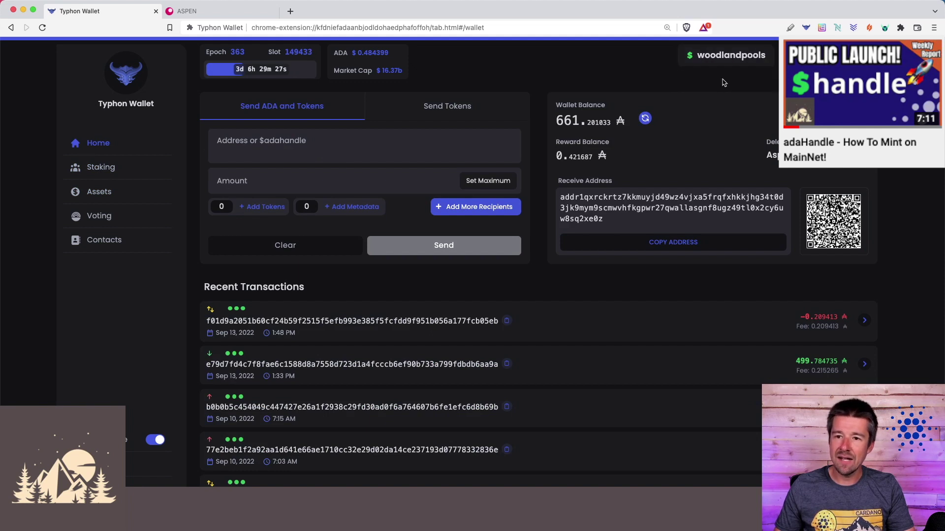
left_click(726, 56)
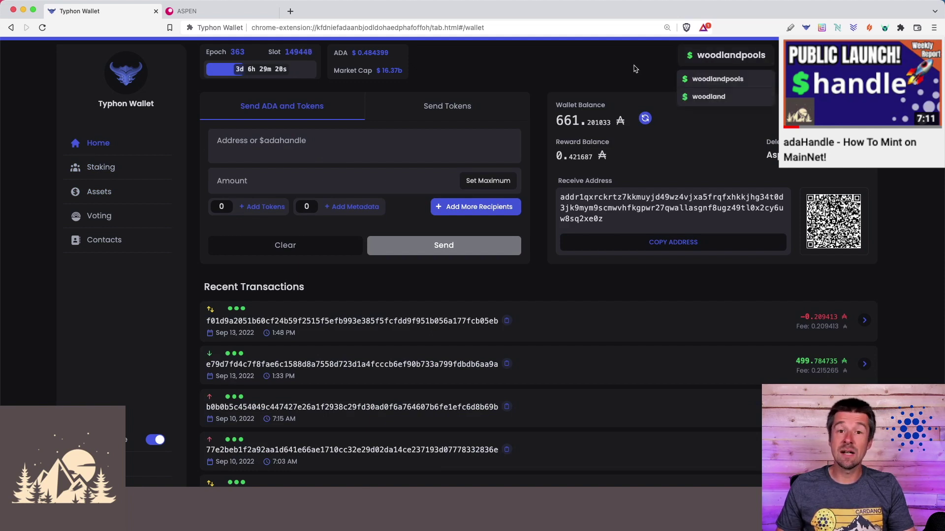
left_click(695, 77)
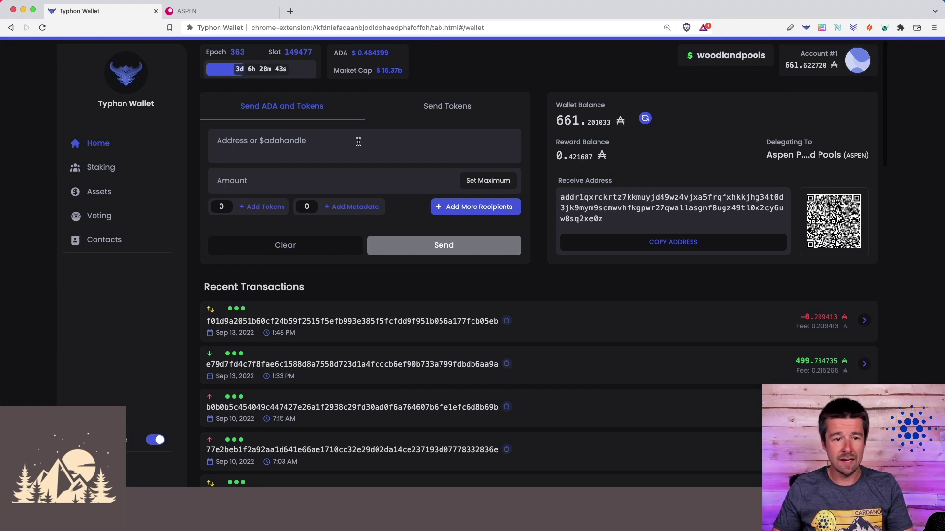
left_click(347, 176)
type("100")
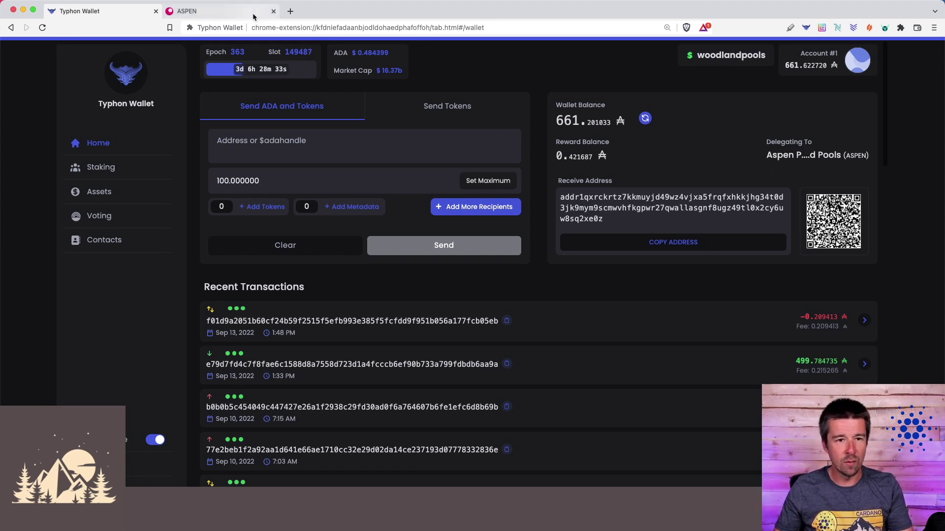
Step: Open the ASPEN pool owner's stake account on pool.pm and select its stake address
left_click(193, 13)
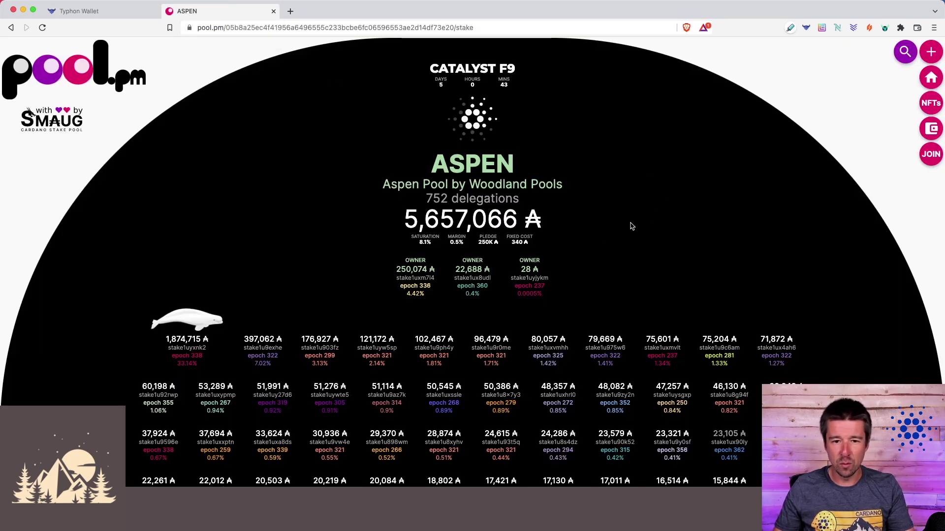
left_click(418, 270, "super")
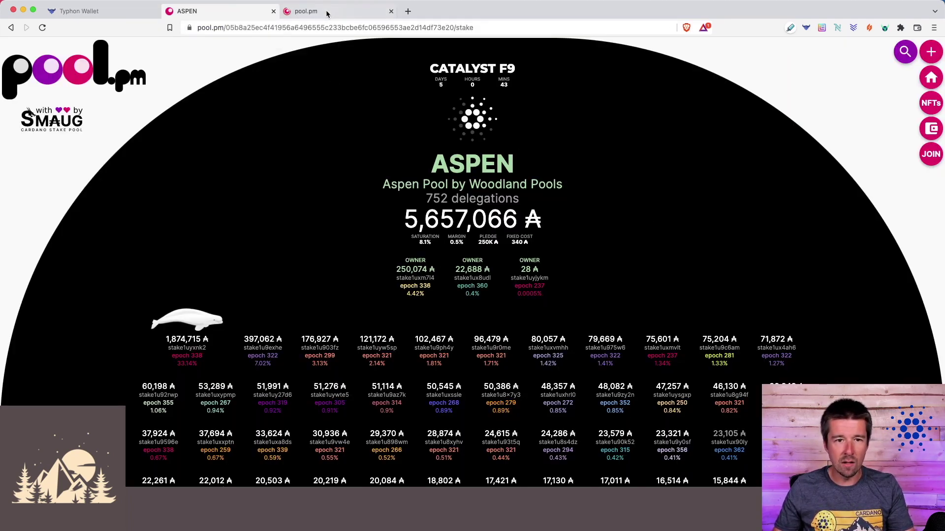
left_click(328, 15)
double_click(335, 27)
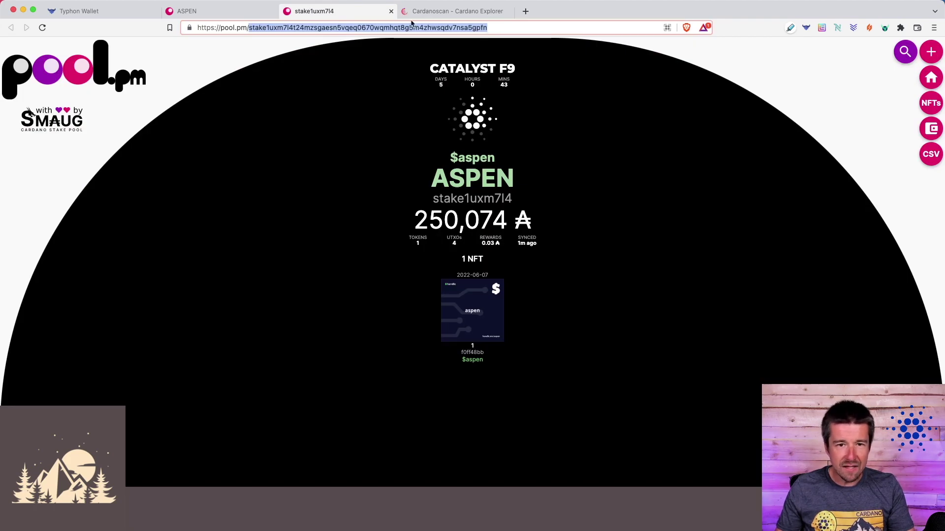
left_click(449, 11)
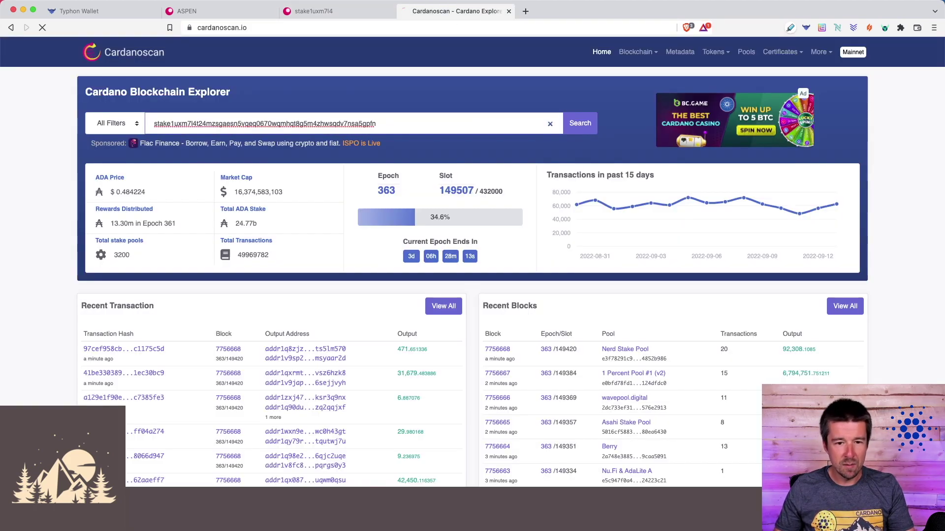
Step: Search the owner's stake key on Cardanoscan and copy its full payment address for the wallet
key("Return")
left_click(406, 234)
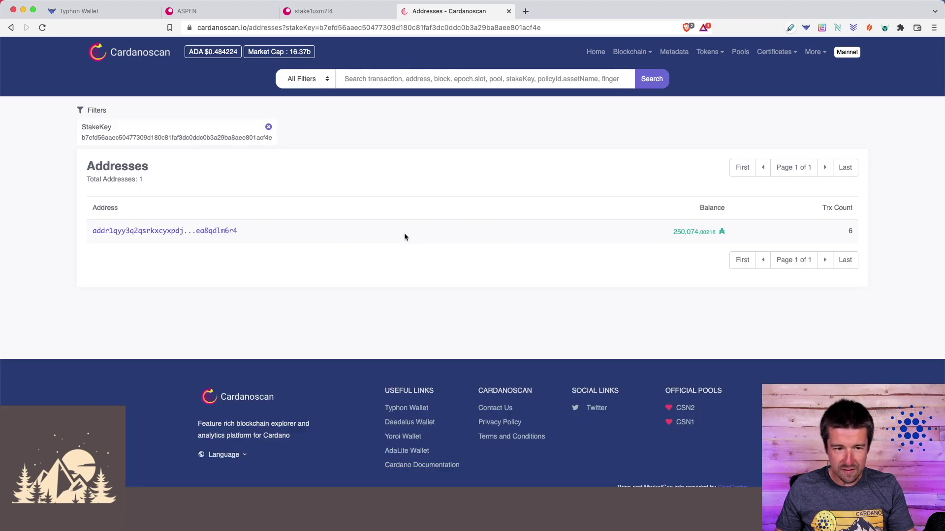
left_click(213, 231)
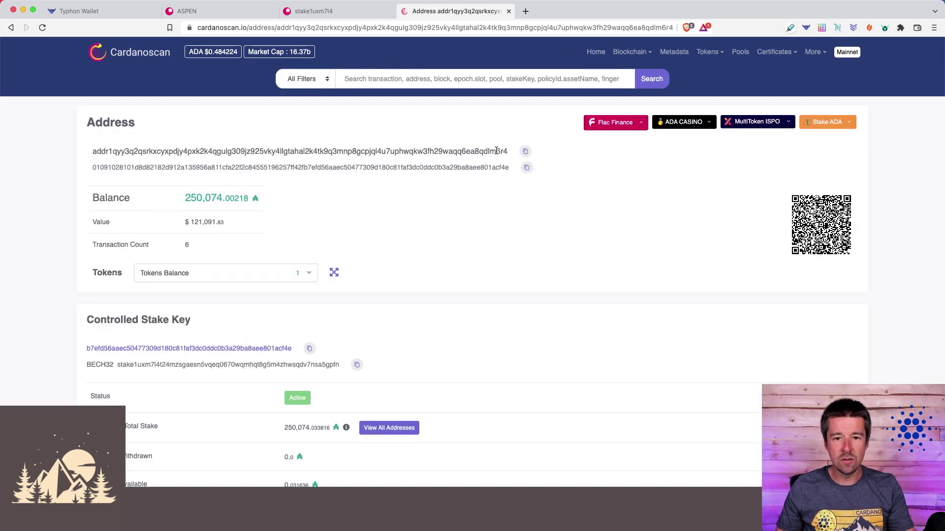
left_click(525, 151)
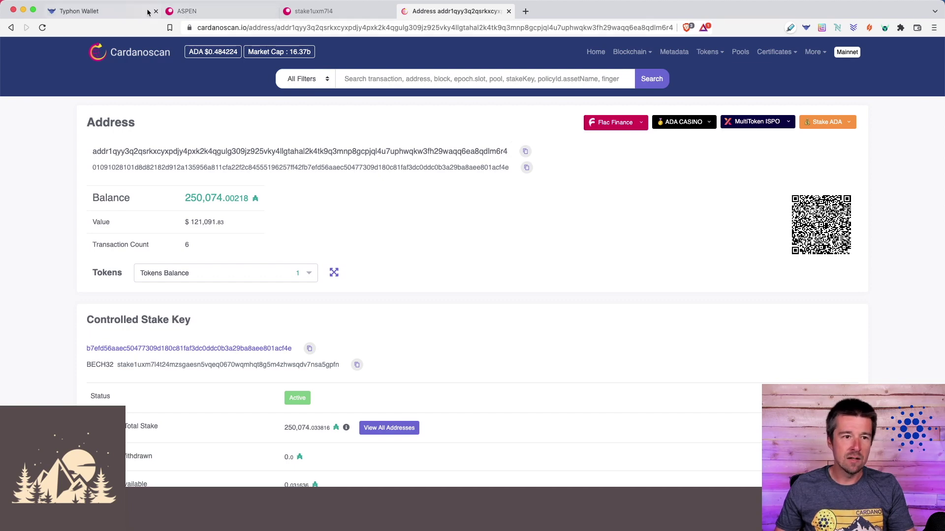
left_click(148, 12)
left_click(262, 156)
Step: Replace the pasted recipient with $aspen, start the 100 ADA payment, then view the NFT assets
key("cmd+v")
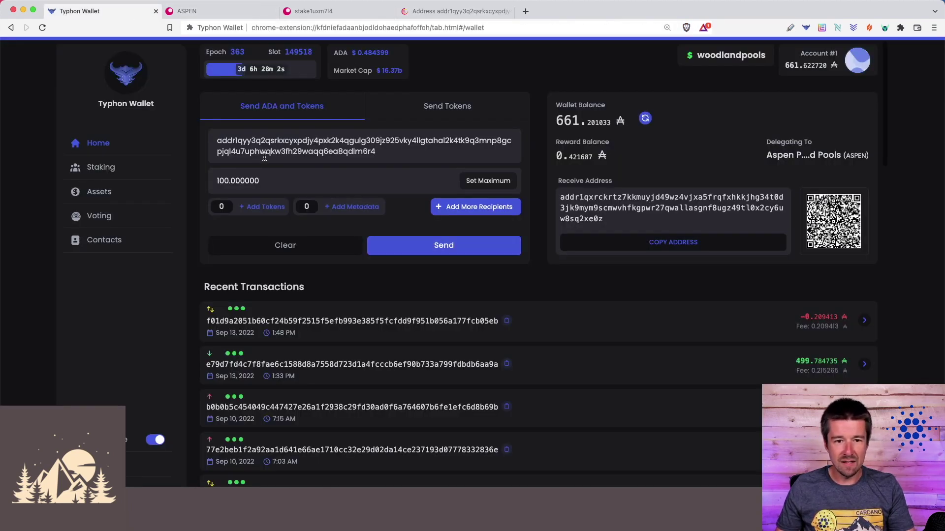
key("cmd+3")
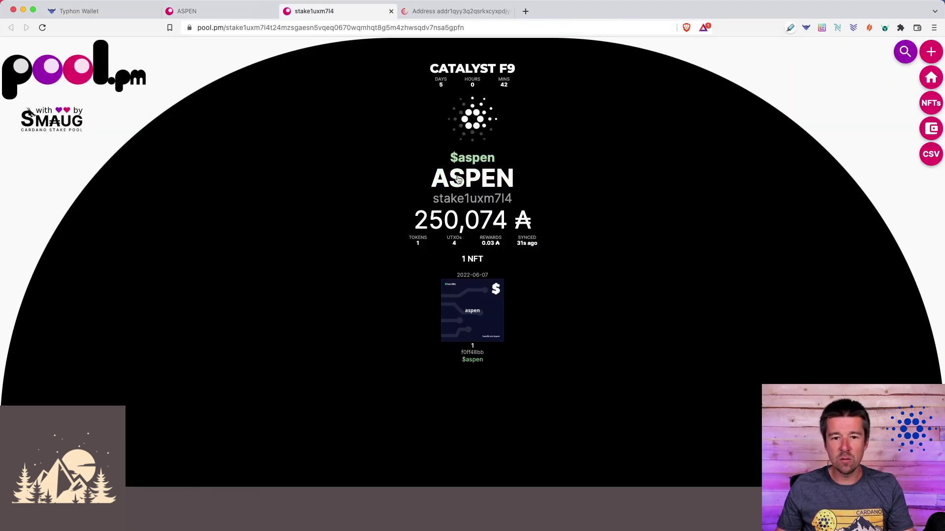
left_click(98, 11)
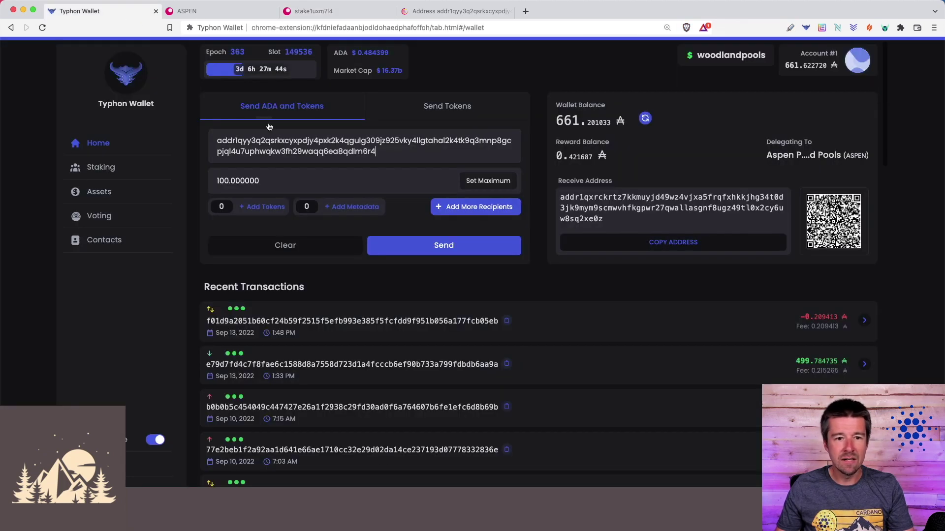
double_click(386, 152)
left_click(387, 152)
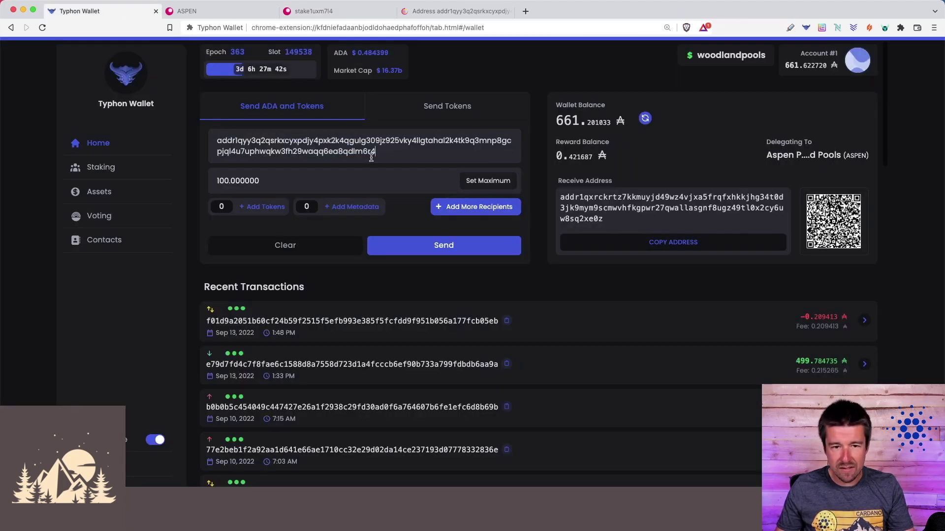
double_click(387, 154)
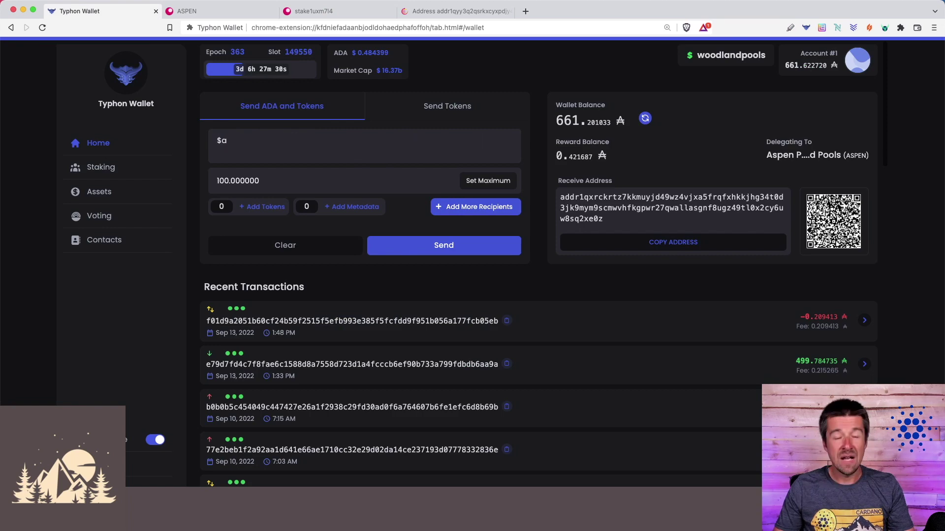
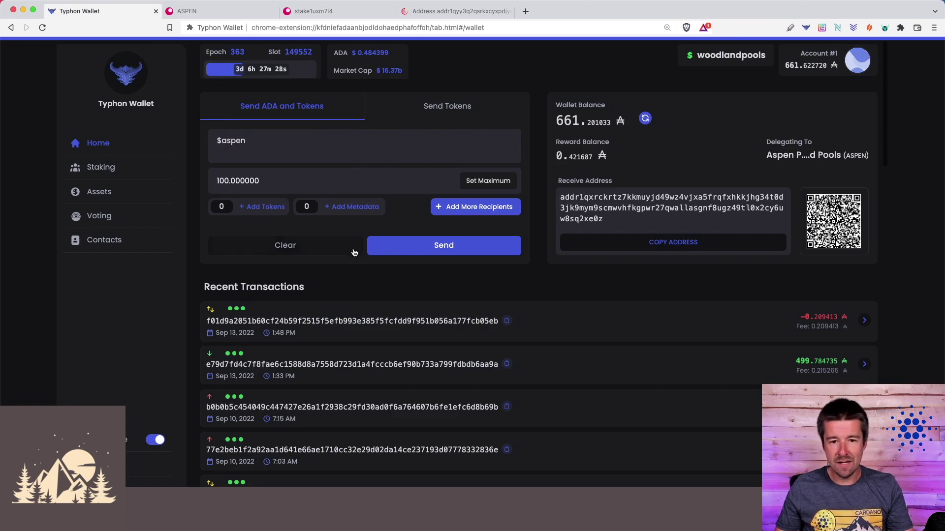
left_click(430, 243)
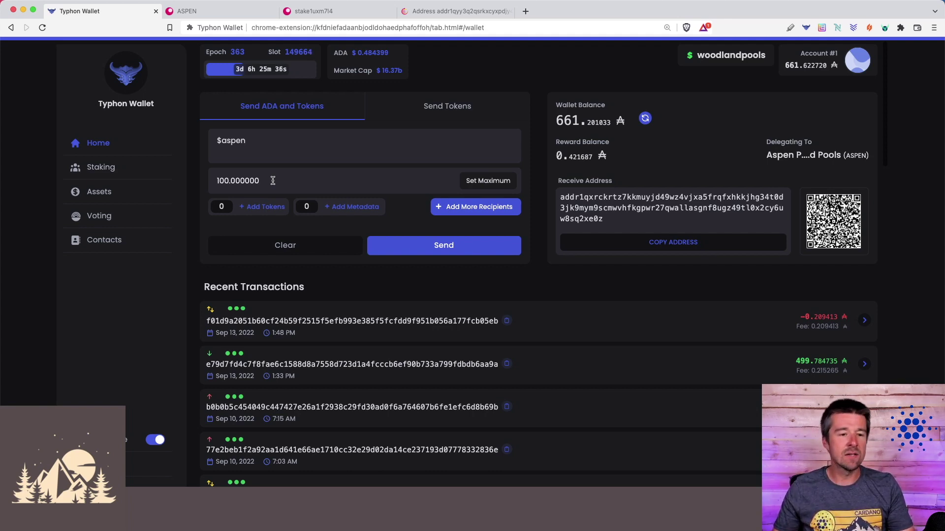
left_click(99, 191)
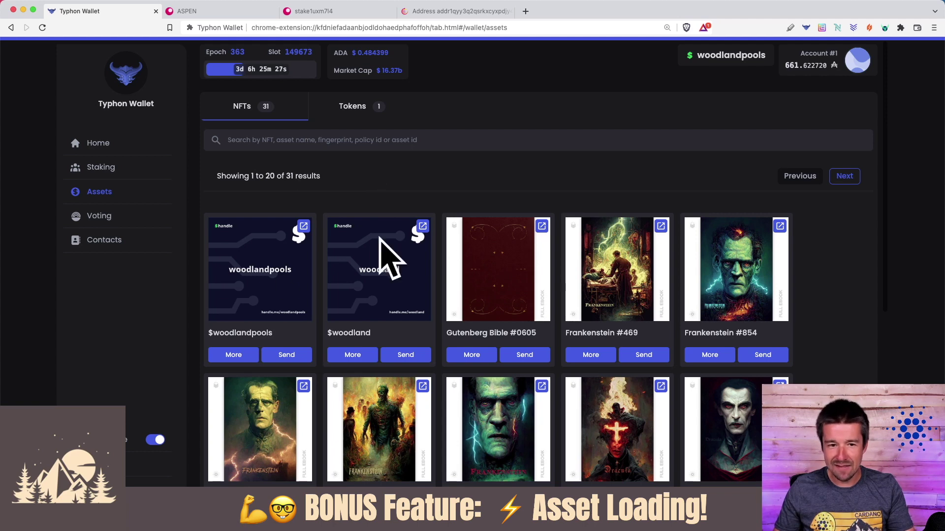
Step: Reload the wallet from Home and again from the Assets page
left_click(103, 144)
key("super+r")
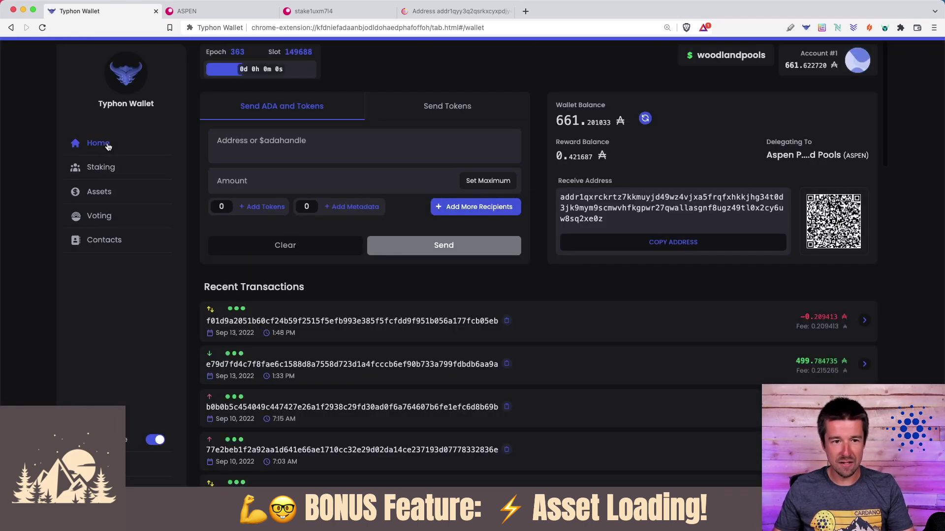
left_click(107, 197)
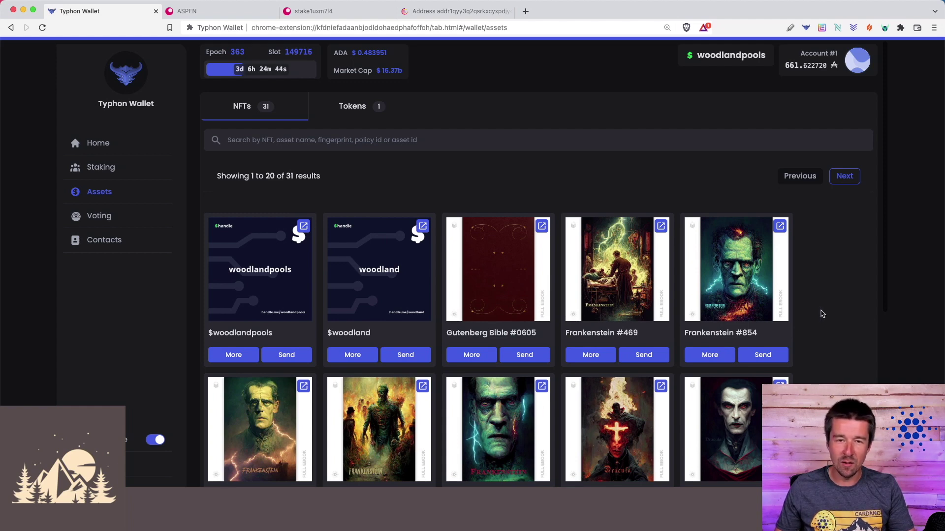
key("super+r")
key("super+r")
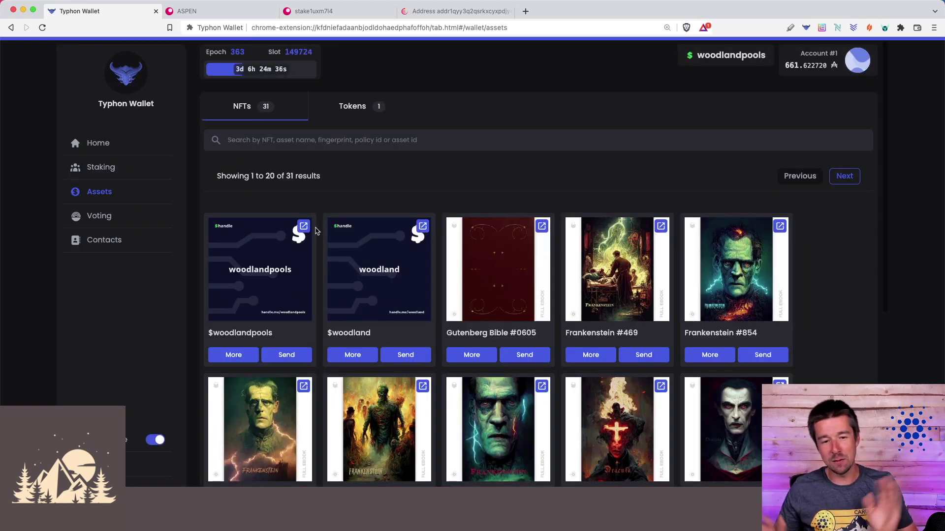
left_click(111, 143)
left_click(286, 144)
type("$aspen")
key("Tab")
type("100")
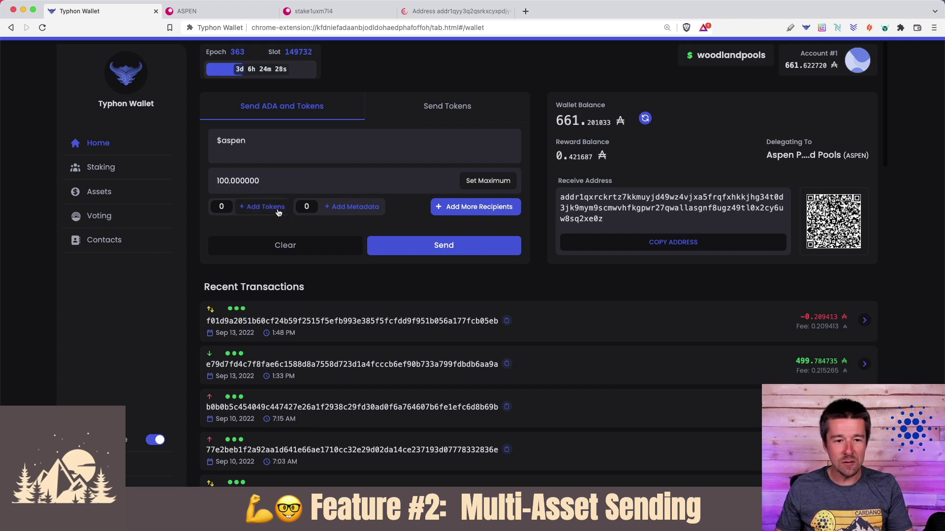
Step: Pick Frankenstein469 and 50 worldmobiletoken as tokens for the payment
left_click(263, 208)
scroll(620, 291, "down", 1)
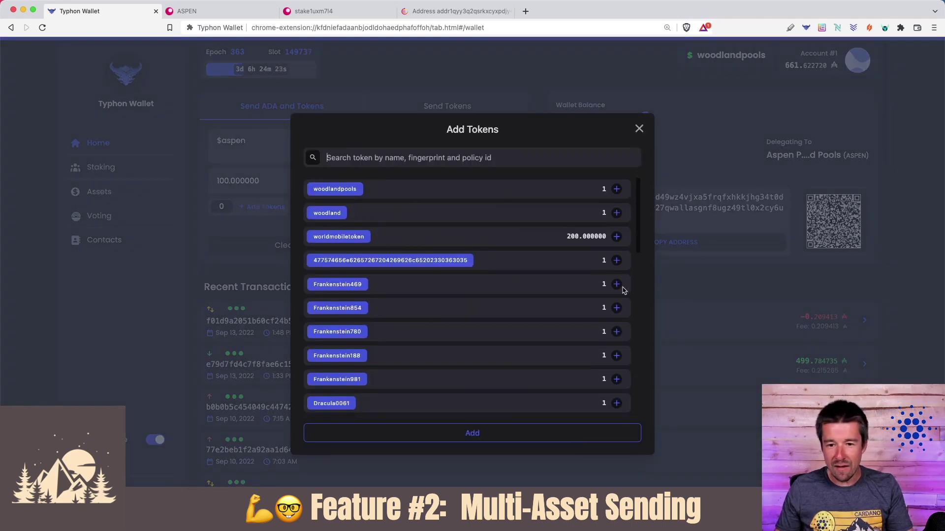
left_click(617, 285)
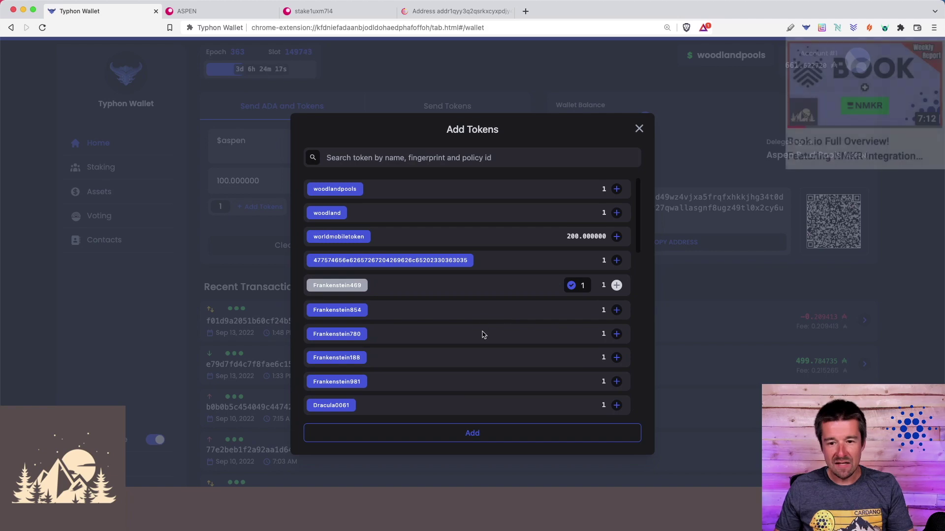
scroll(482, 334, "up", 1)
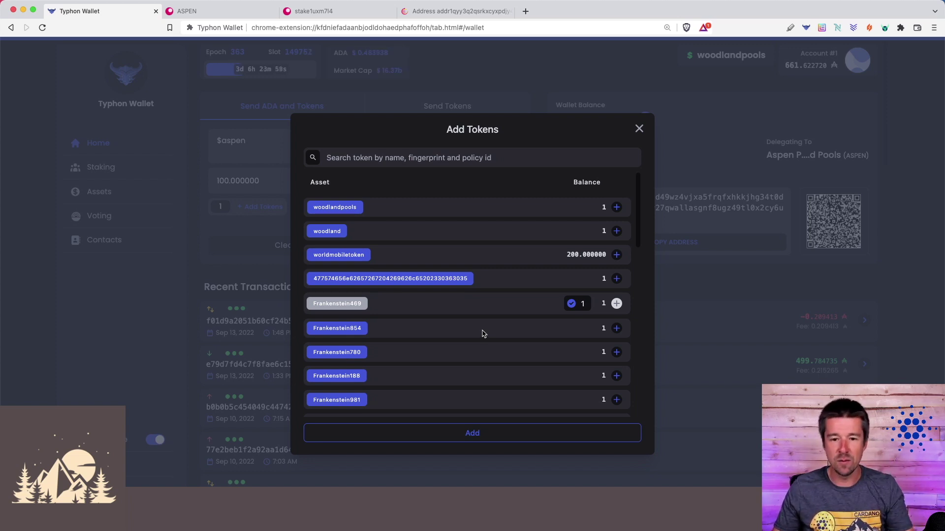
left_click(616, 254)
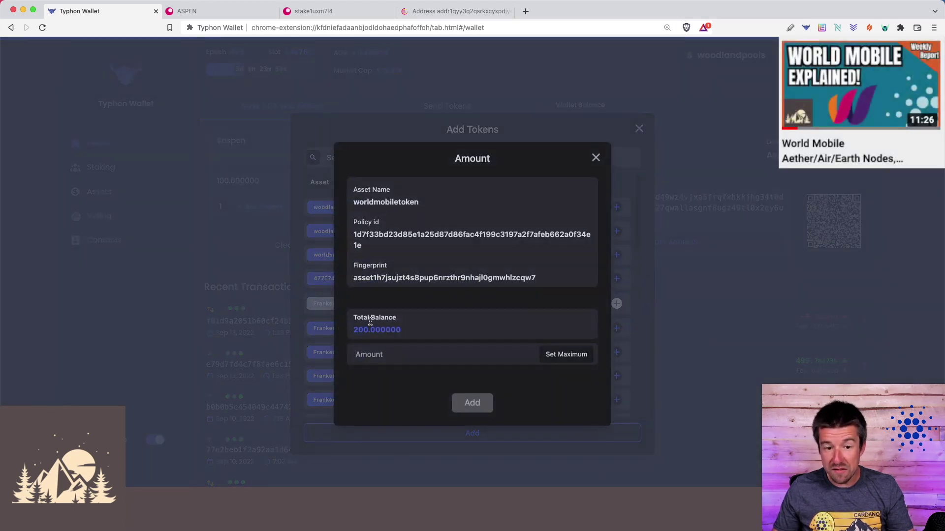
left_click(383, 356)
type("50")
left_click(471, 402)
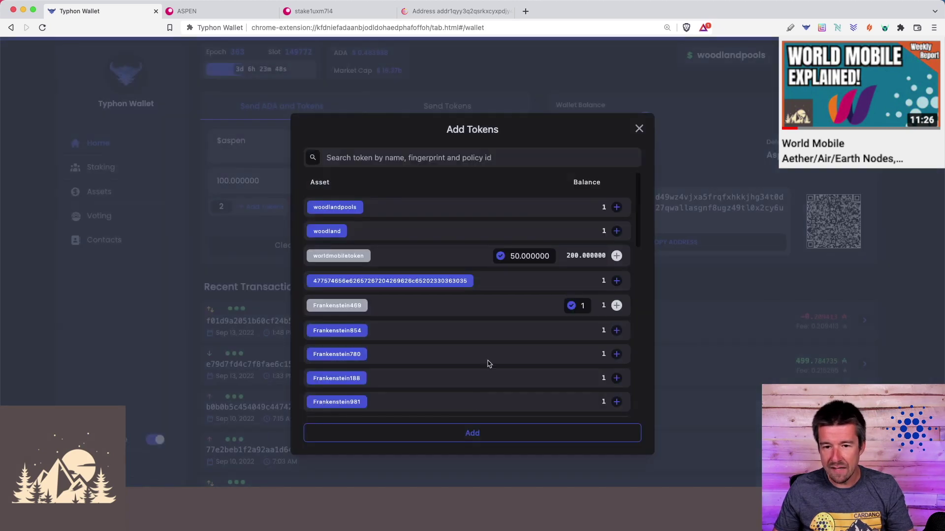
Step: Add Dracula0344 and MobyDickRZF, then attach all four tokens to the payment
scroll(492, 325, "down", 3)
left_click(616, 306)
scroll(500, 337, "down", 3)
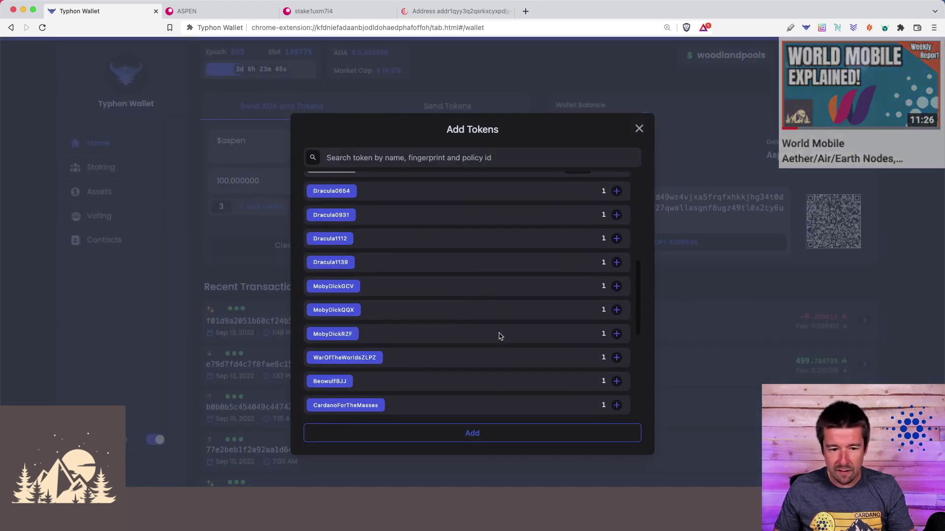
left_click(616, 337)
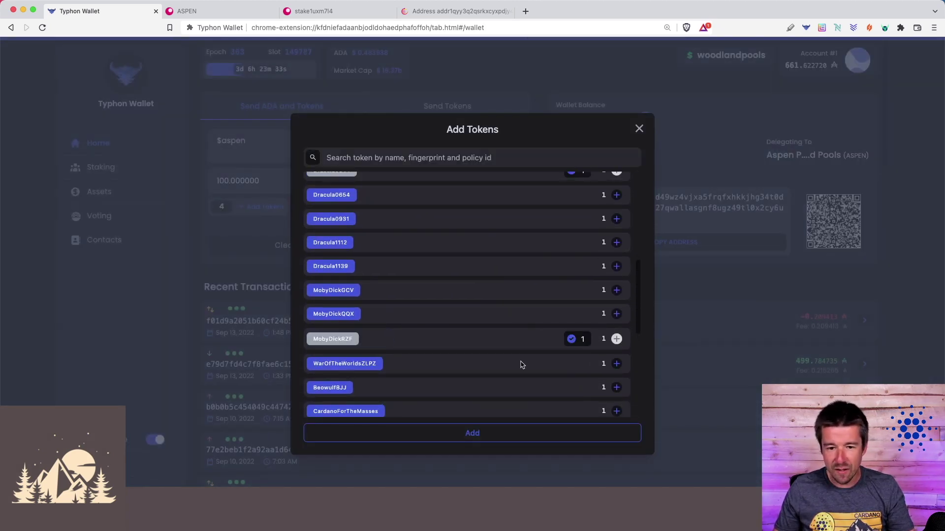
left_click(488, 437)
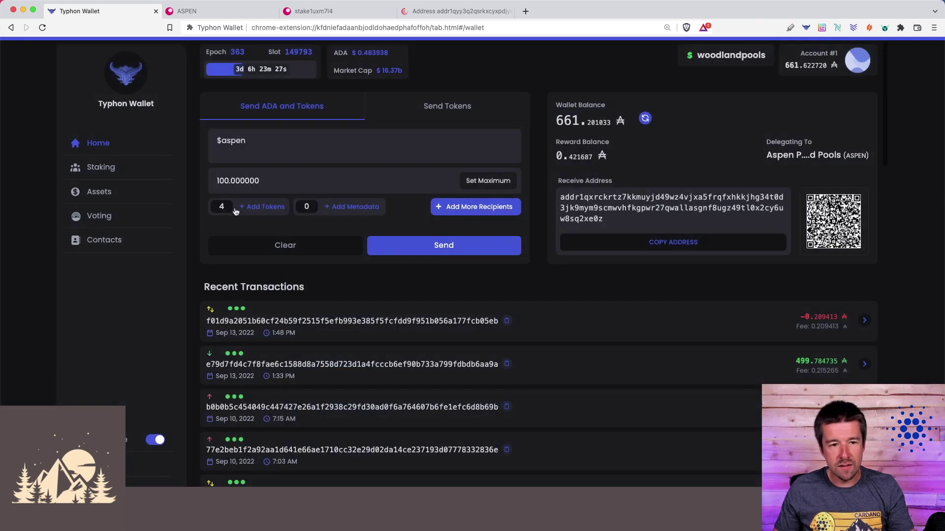
left_click(424, 250)
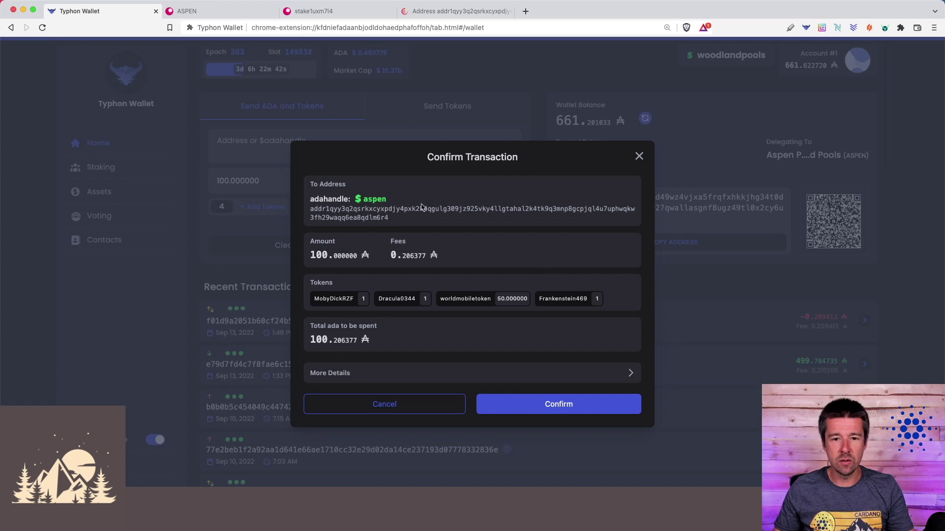
left_click(391, 406)
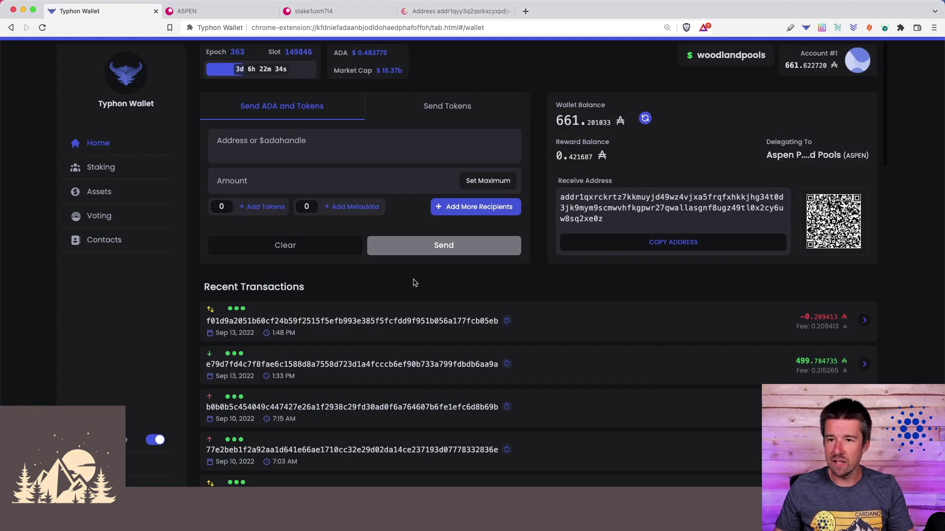
Step: Switch to Account #2 and back to Account #1, then bring up the Select Account list
left_click(838, 58)
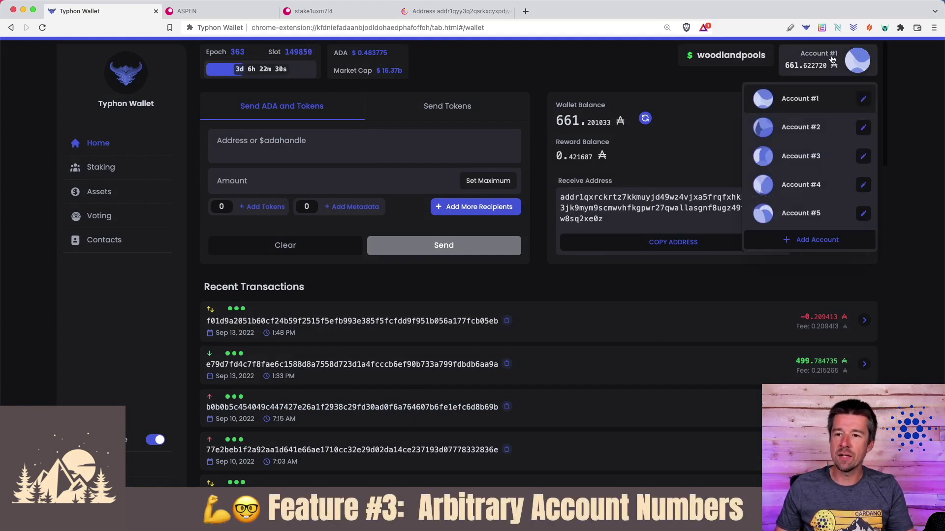
left_click(904, 117)
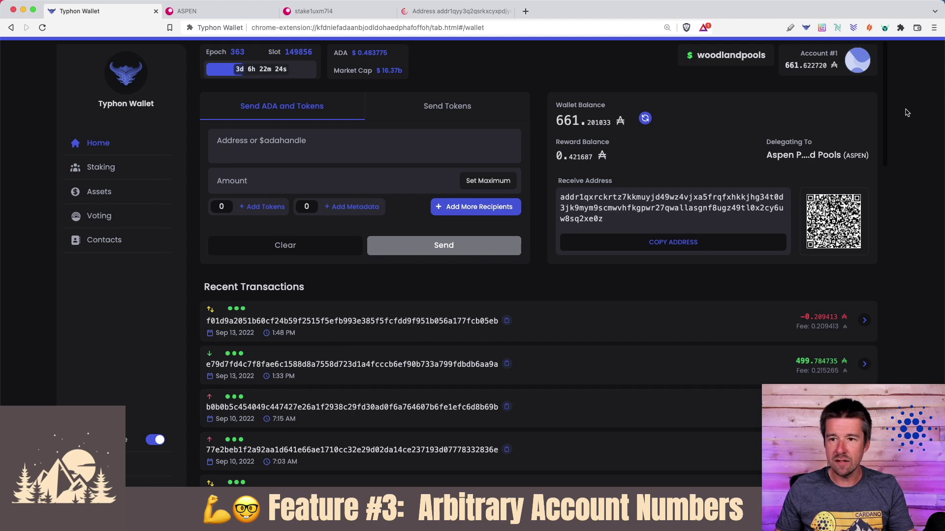
left_click(814, 62)
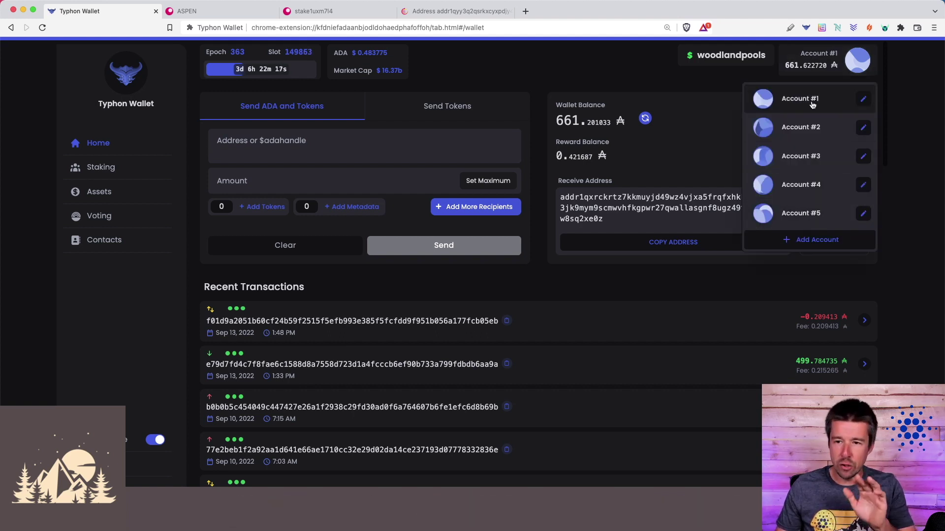
left_click(808, 129)
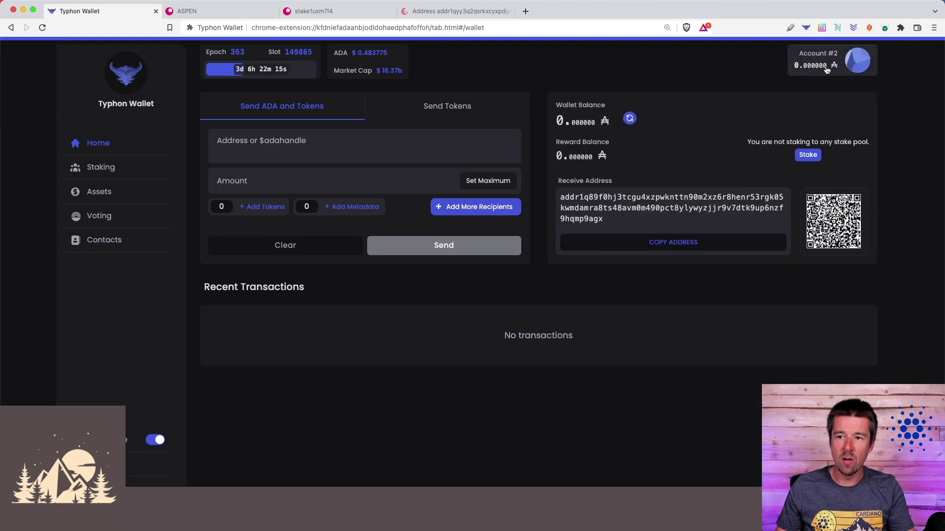
left_click(836, 60)
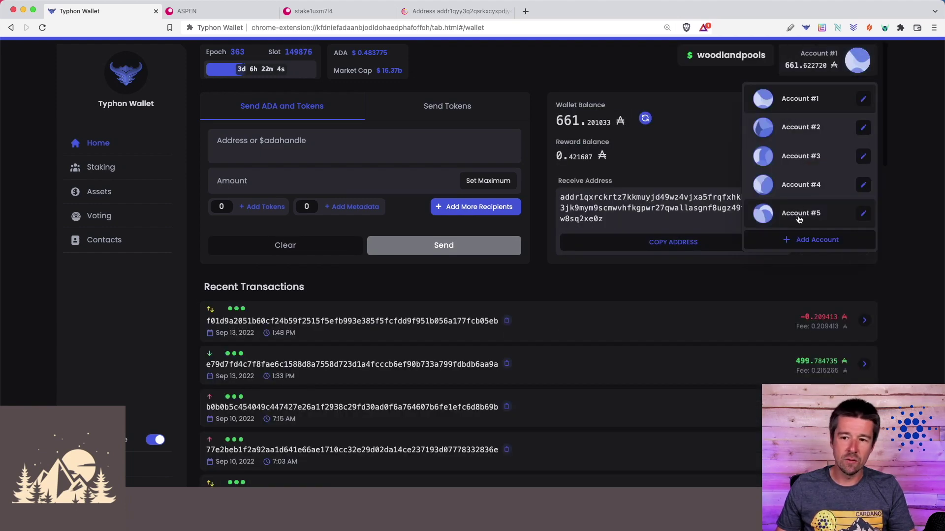
left_click(799, 240)
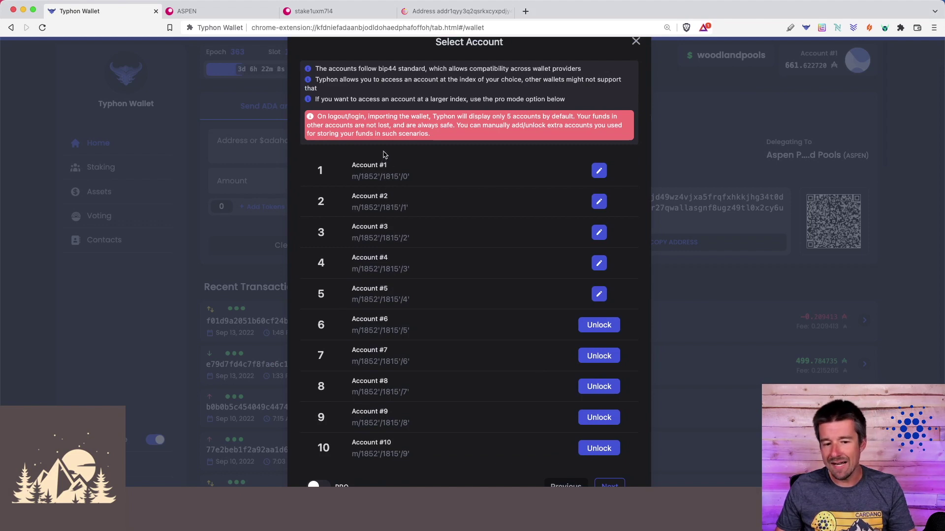
Step: Read the account-index note and enable PRO mode for custom m/1852'/1815'/ account paths
scroll(394, 446, "up", 1)
left_click_drag(314, 98, 523, 99)
left_click(306, 119)
left_click_drag(318, 118, 581, 119)
left_click(584, 118)
scroll(473, 195, "down", 1)
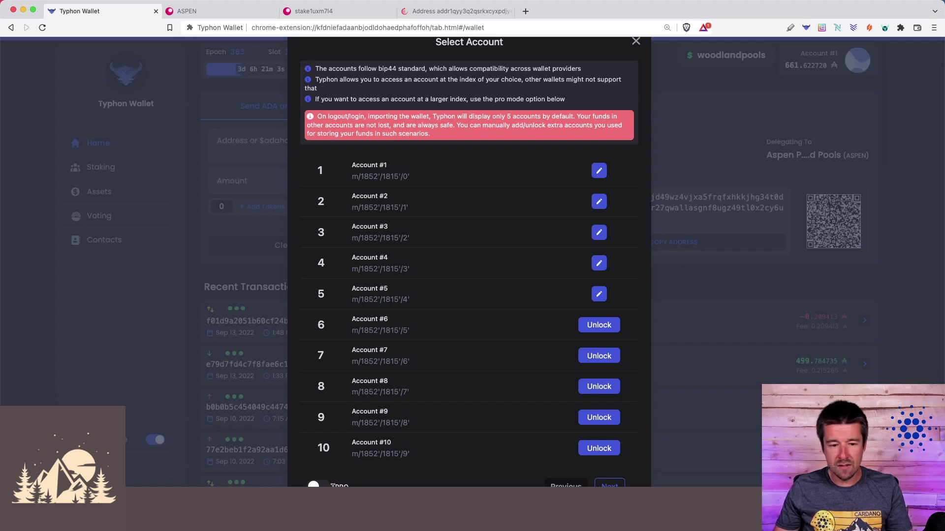
left_click(315, 486)
left_click_drag(382, 320, 457, 324)
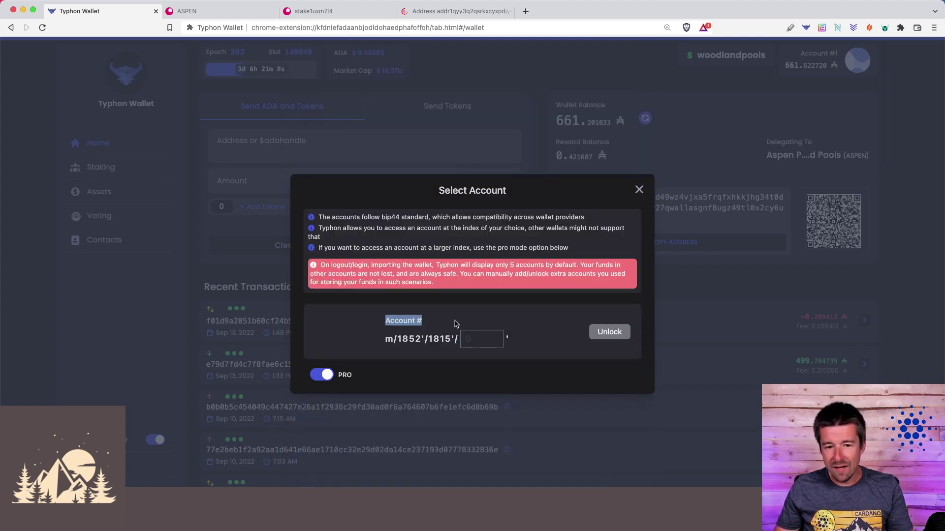
Step: Enter account index 999 so it reads Account #1000, and unlock it
left_click(470, 337)
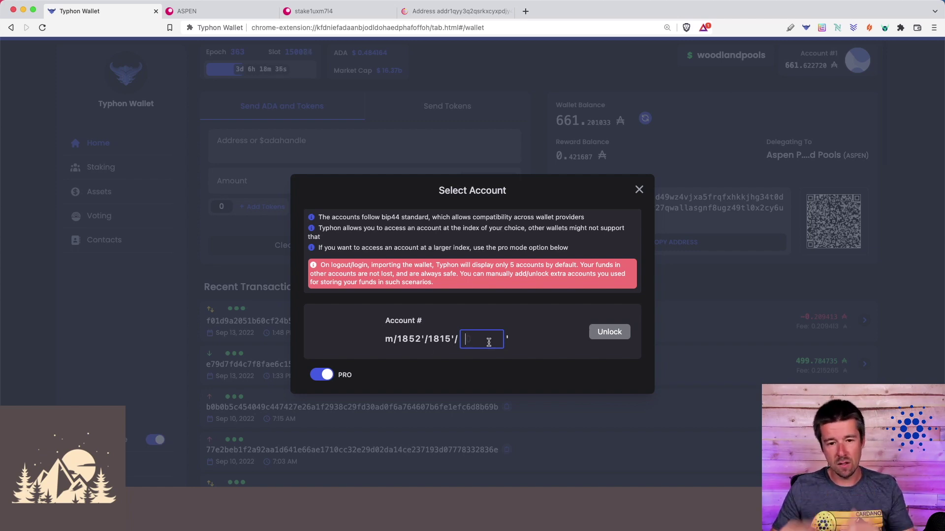
type("1")
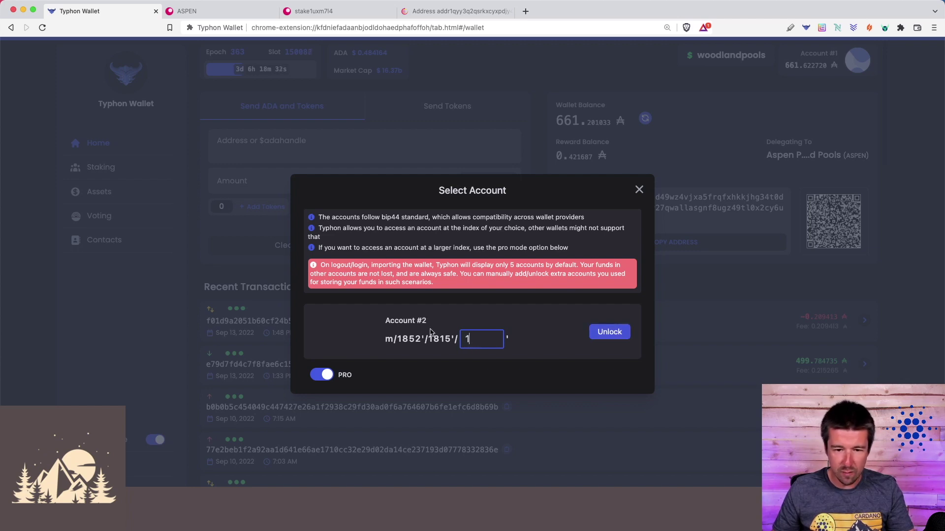
key("BackSpace")
type("2")
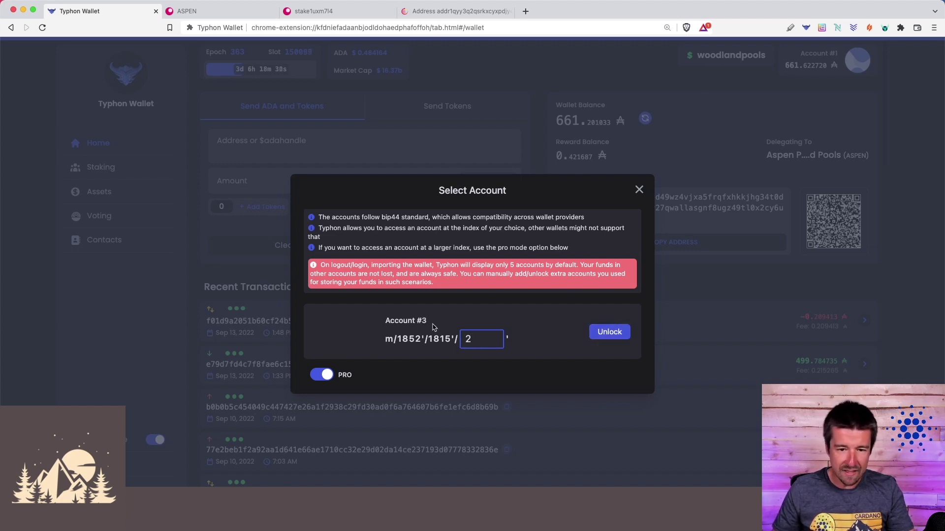
key("BackSpace")
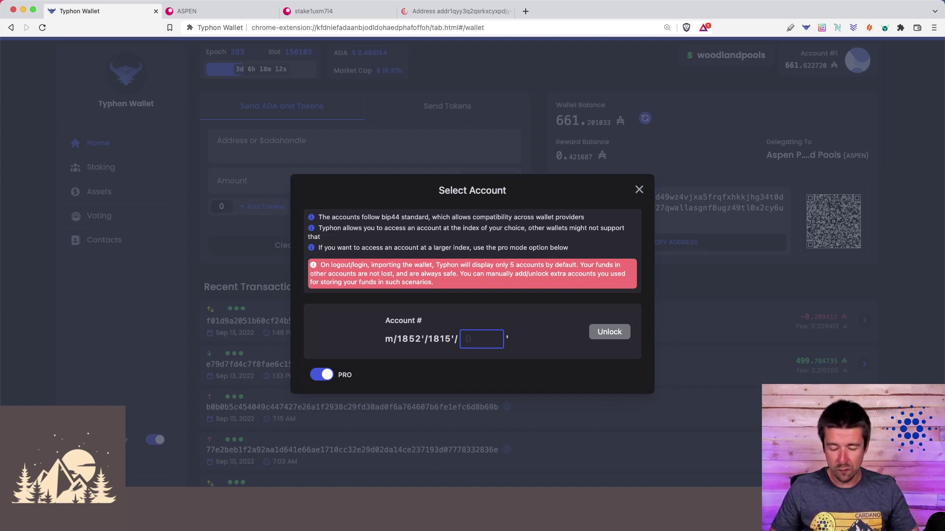
type("999")
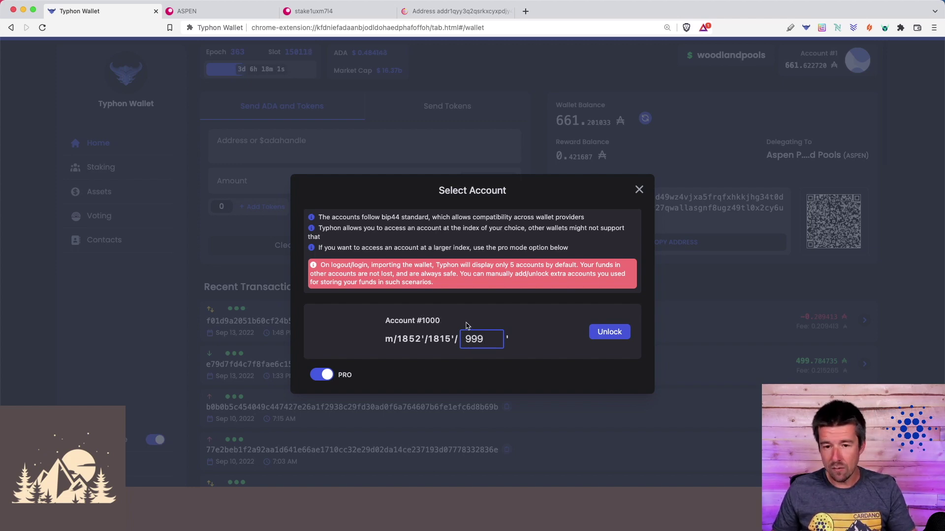
left_click(610, 332)
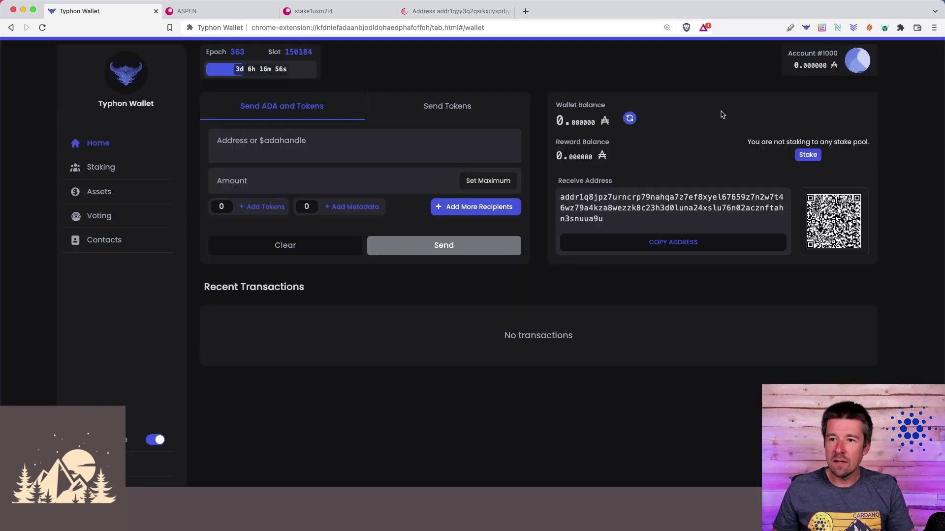
Step: Copy Account #1000's receive address, then switch back to Account #1
left_click(815, 63)
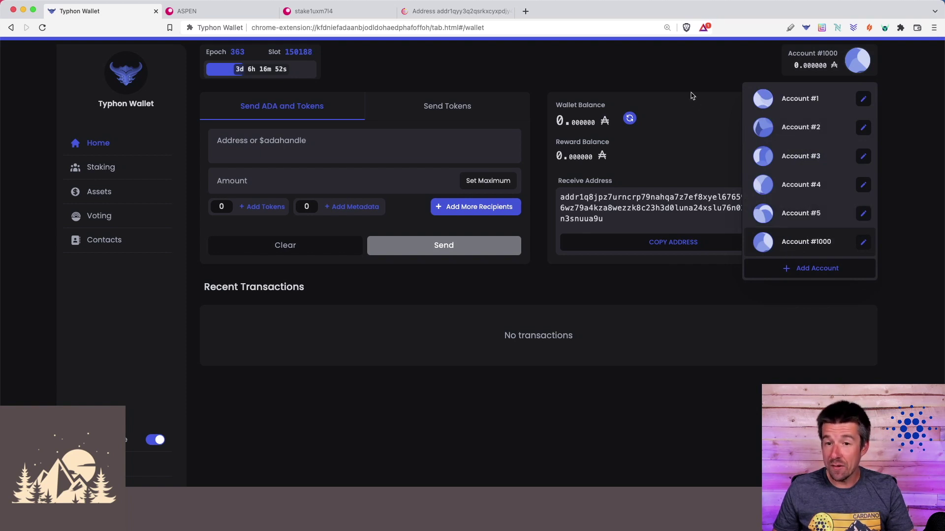
left_click(810, 252)
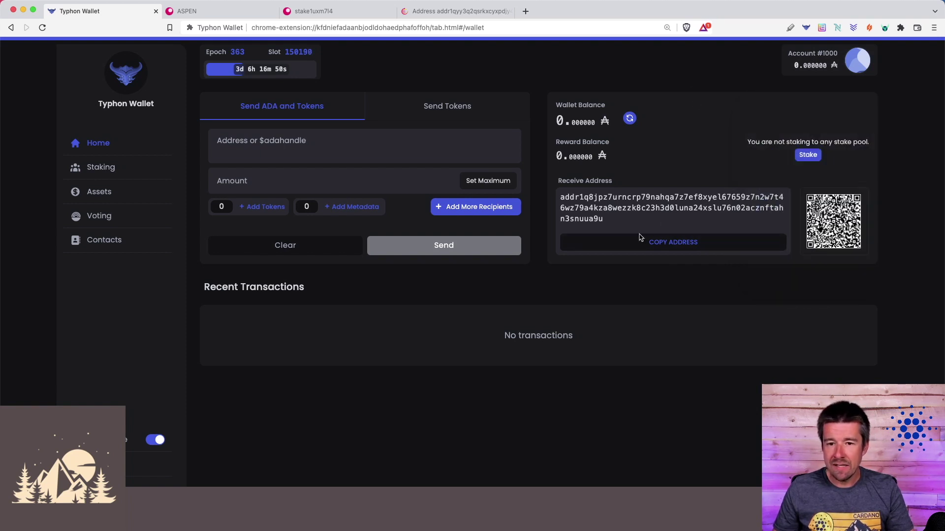
left_click(676, 247)
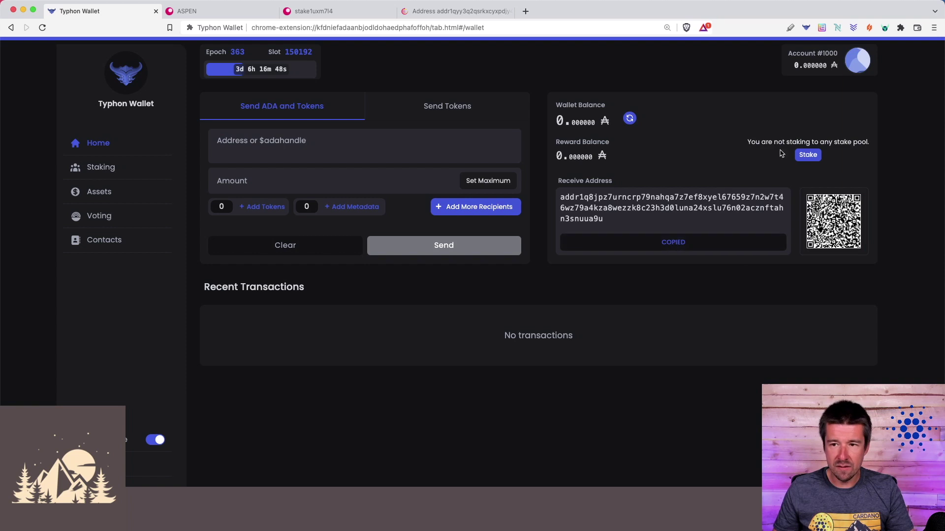
left_click(826, 60)
left_click(798, 99)
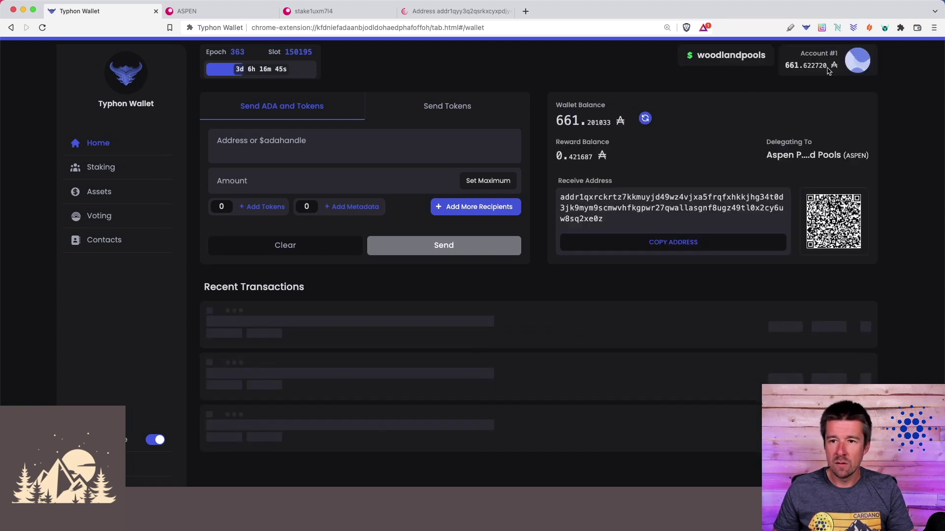
Step: Send 10 ADA from Account #1 to the pasted Account #1000 address
left_click(267, 144)
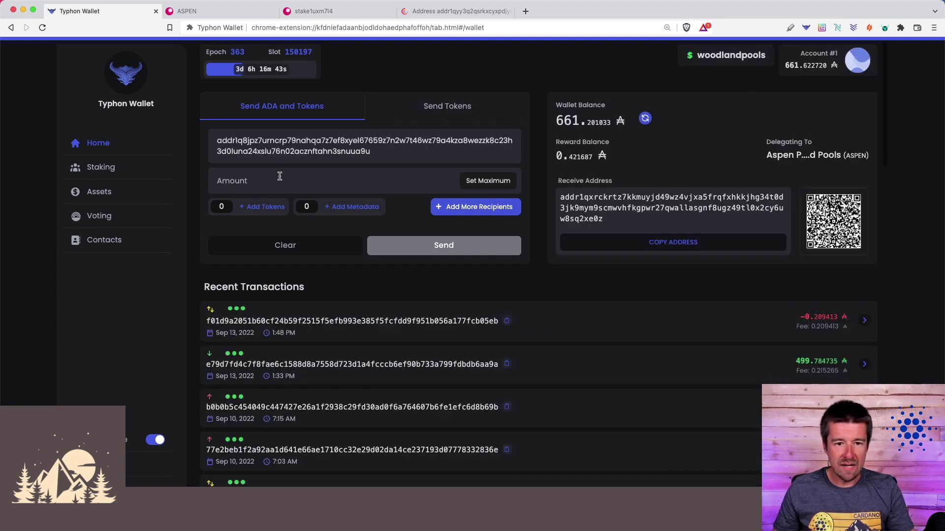
type("10")
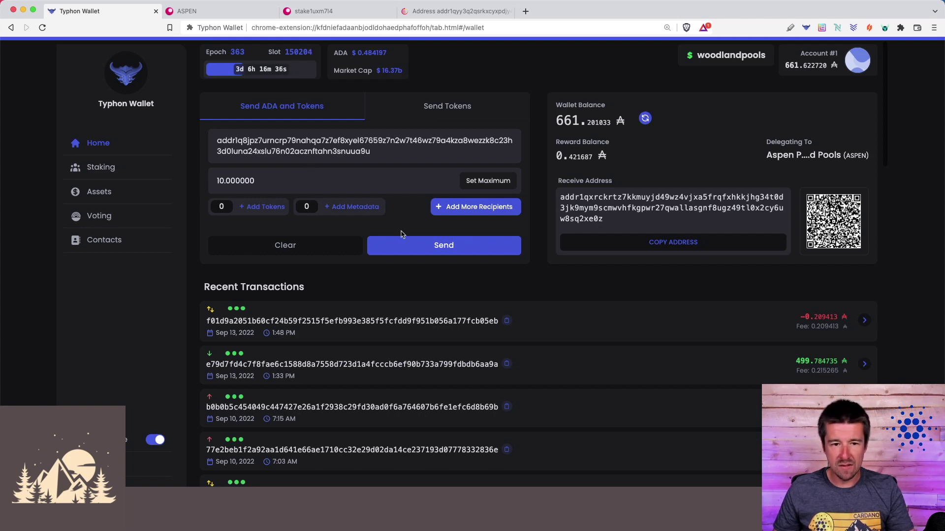
left_click(409, 247)
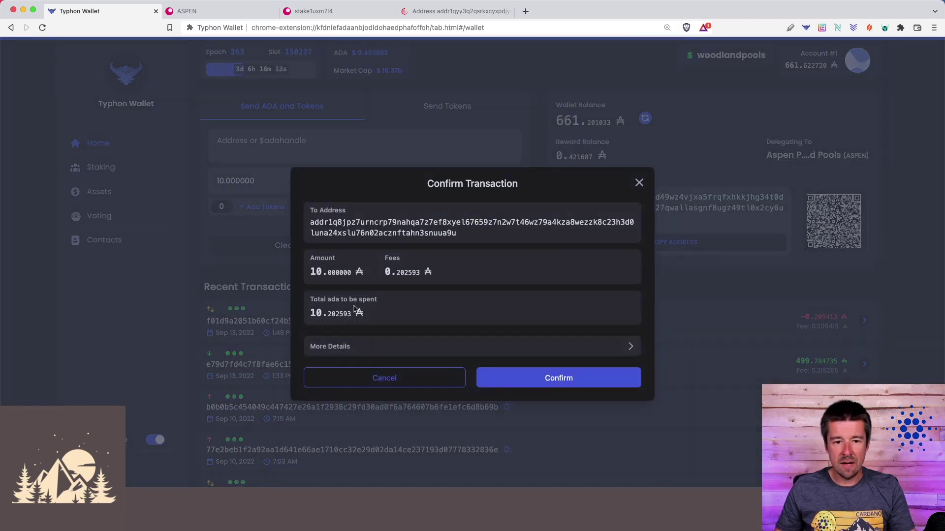
left_click(546, 380)
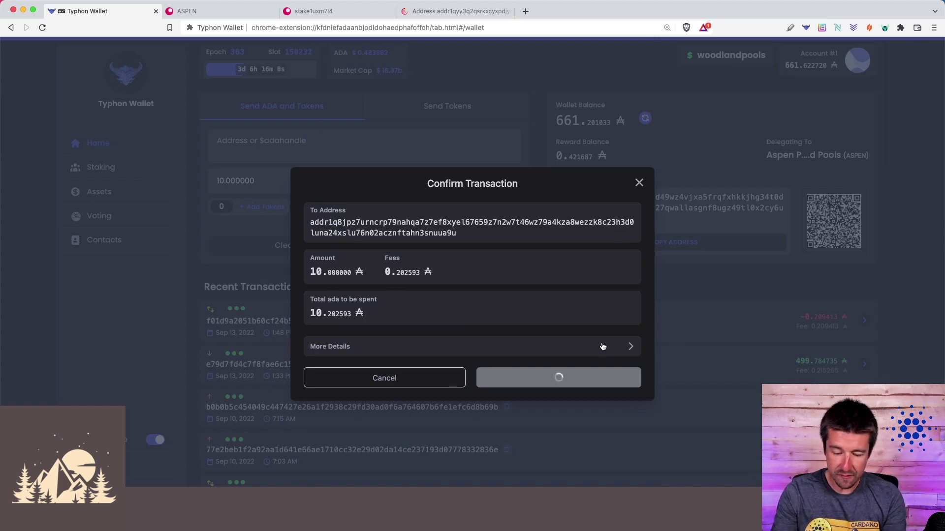
Step: Switch to Account #1000 to confirm its new 10 ADA balance
left_click(477, 340)
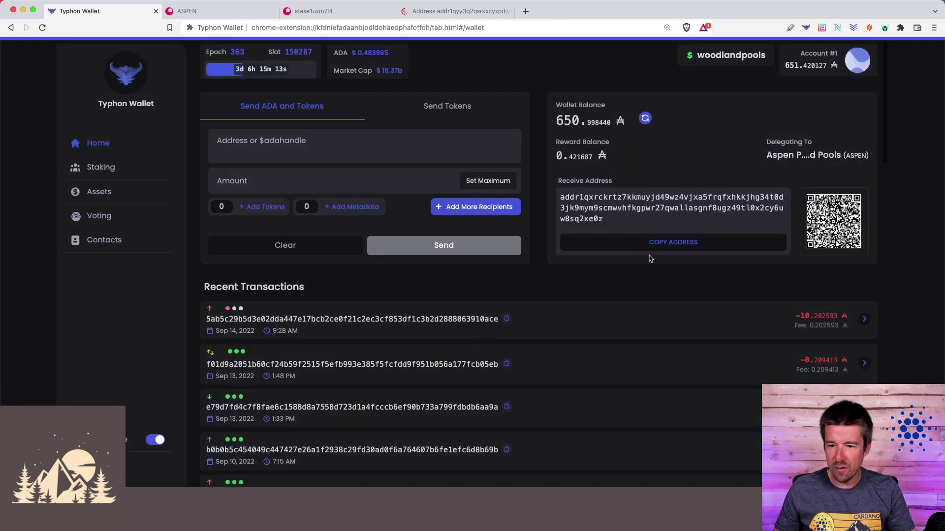
left_click(818, 59)
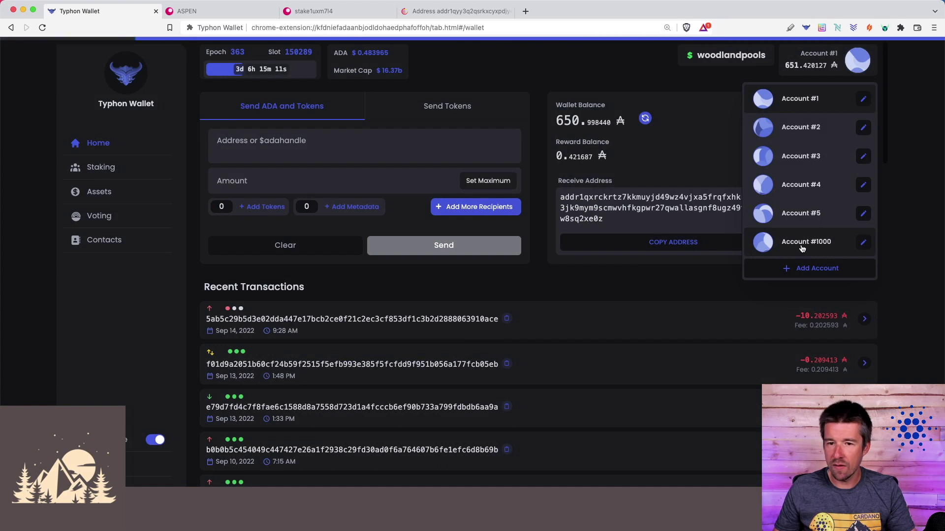
left_click(802, 246)
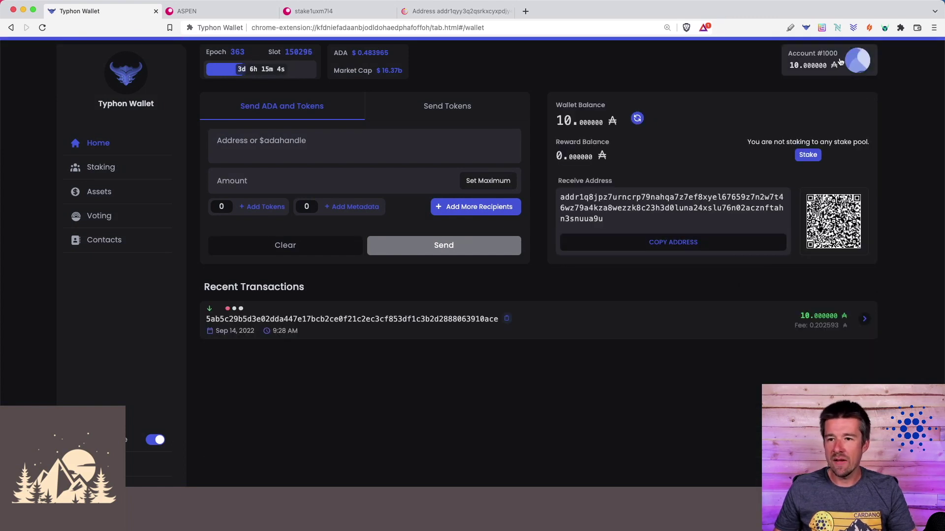
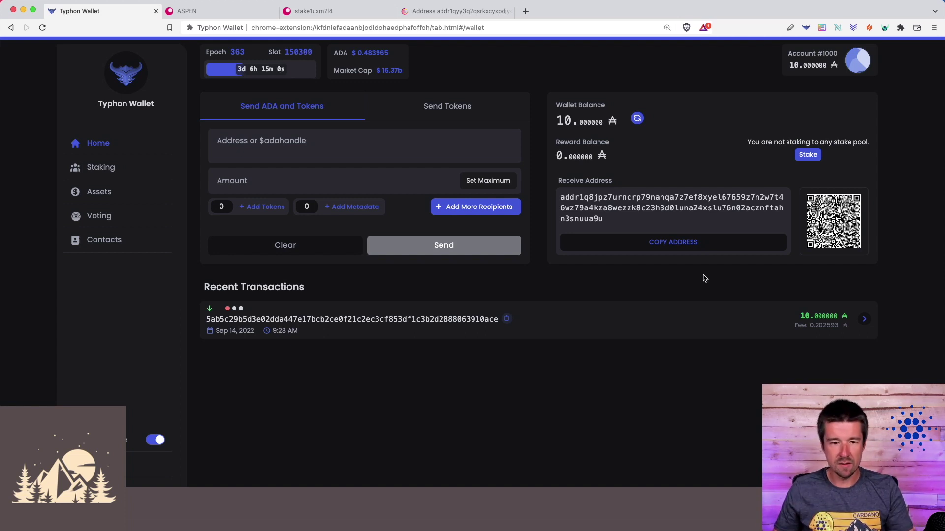
Step: Lock the wallet and delete the existing Ledger wallet from Typhon
left_click(98, 465)
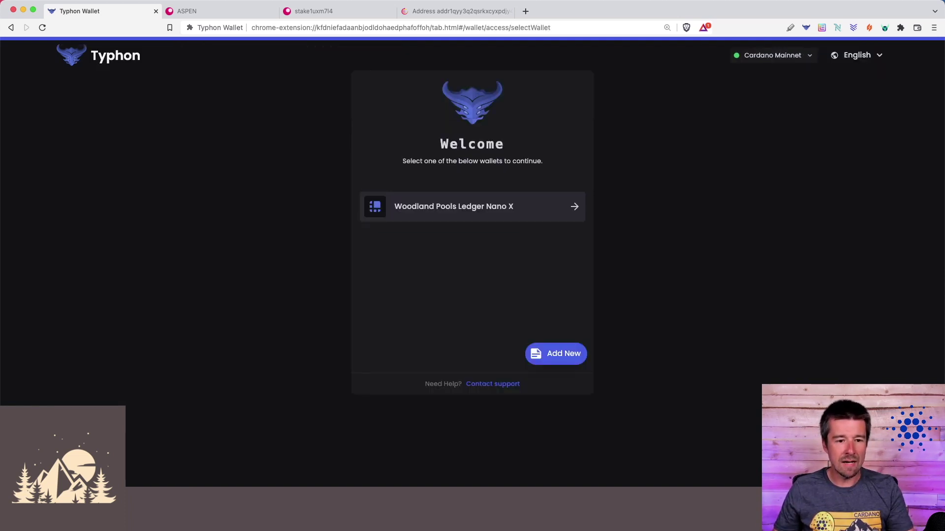
left_click(575, 207)
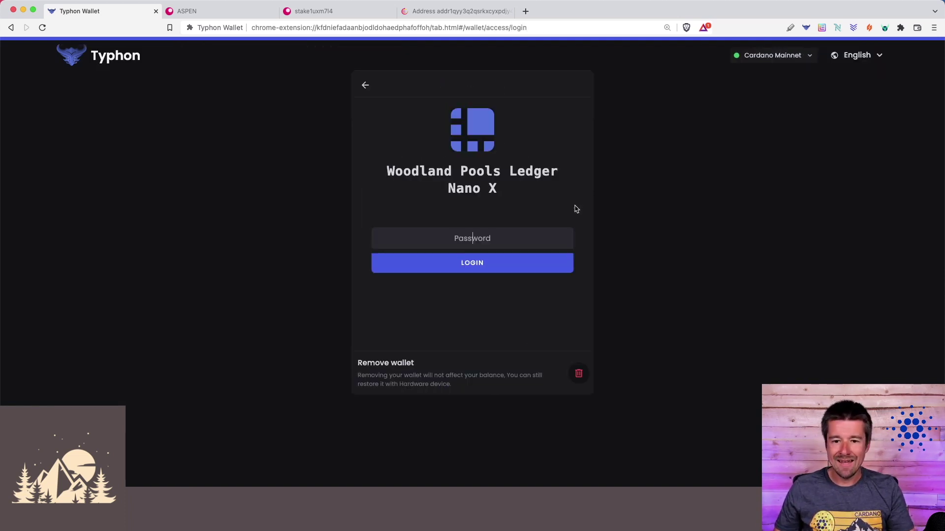
left_click(578, 376)
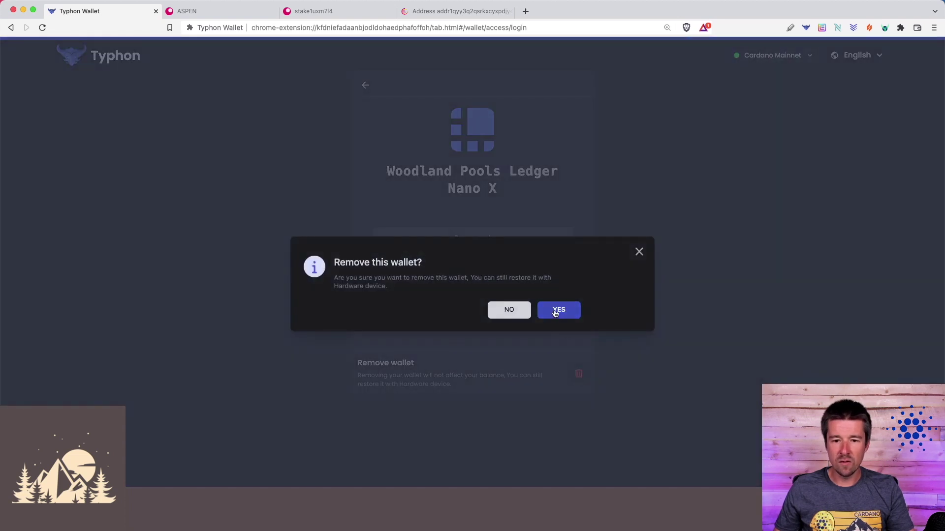
left_click(556, 310)
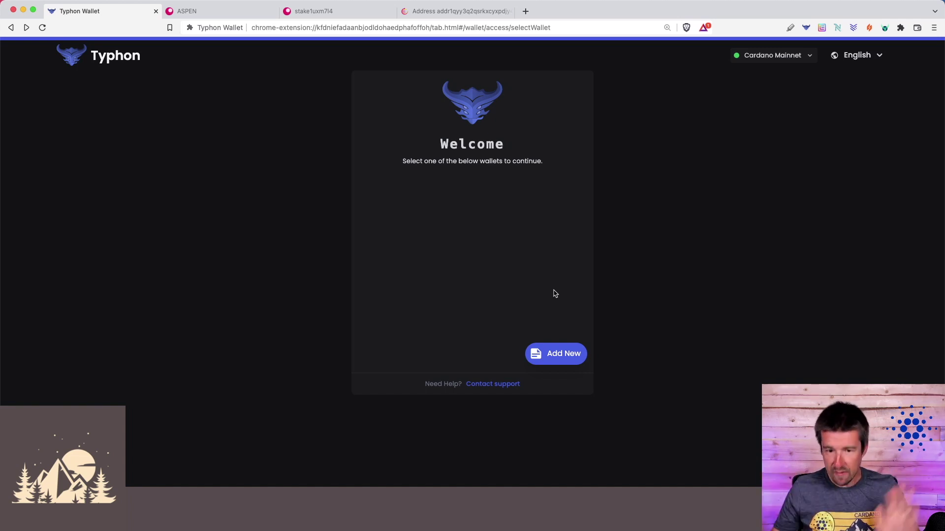
Step: Reconnect the Ledger as a single address wallet and review its account list
left_click(556, 363)
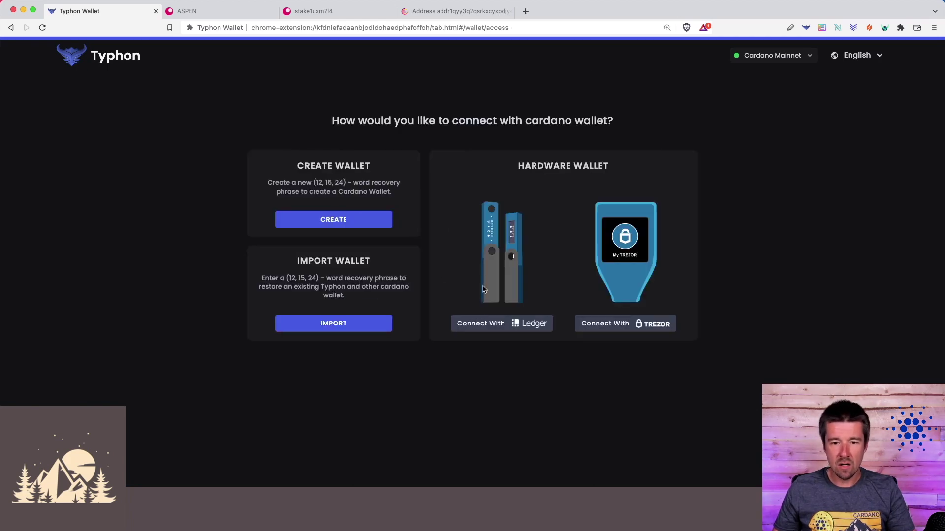
left_click(515, 328)
left_click(365, 250)
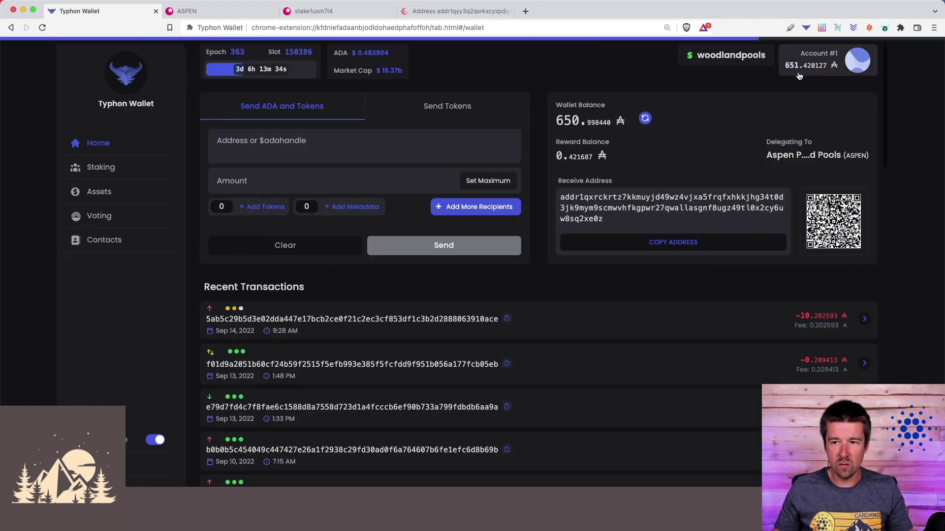
left_click(821, 60)
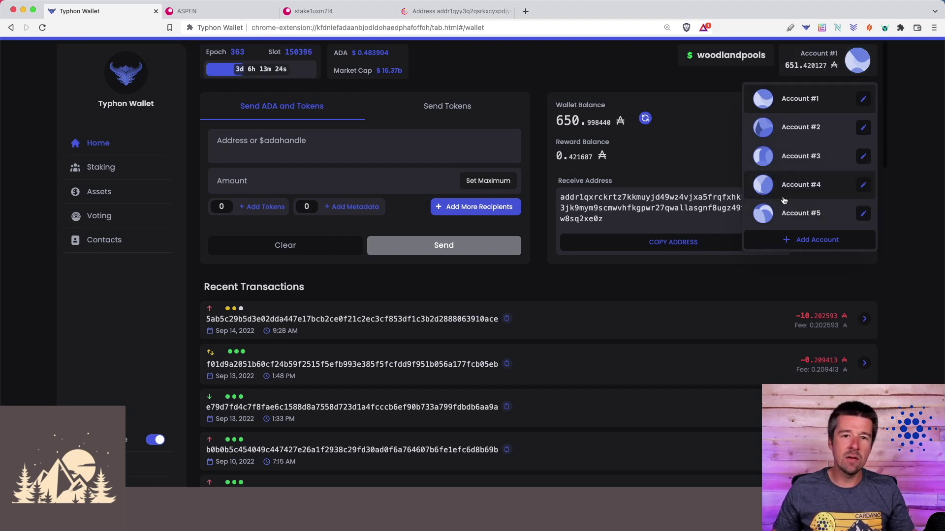
left_click(554, 61)
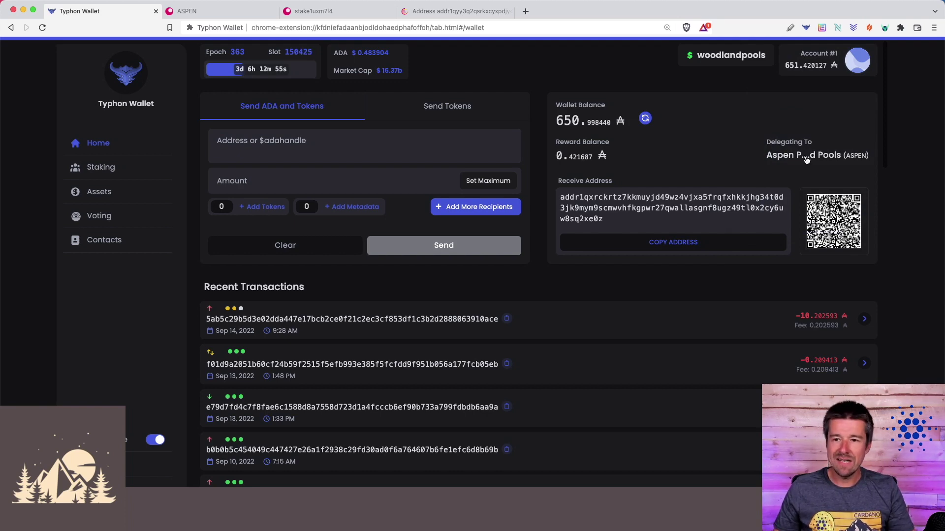
Step: Search the wallet address on Cardanoscan, list all its stake-key addresses, then return to Typhon
left_click(423, 12)
left_click(369, 79)
key("Return")
left_click(380, 429)
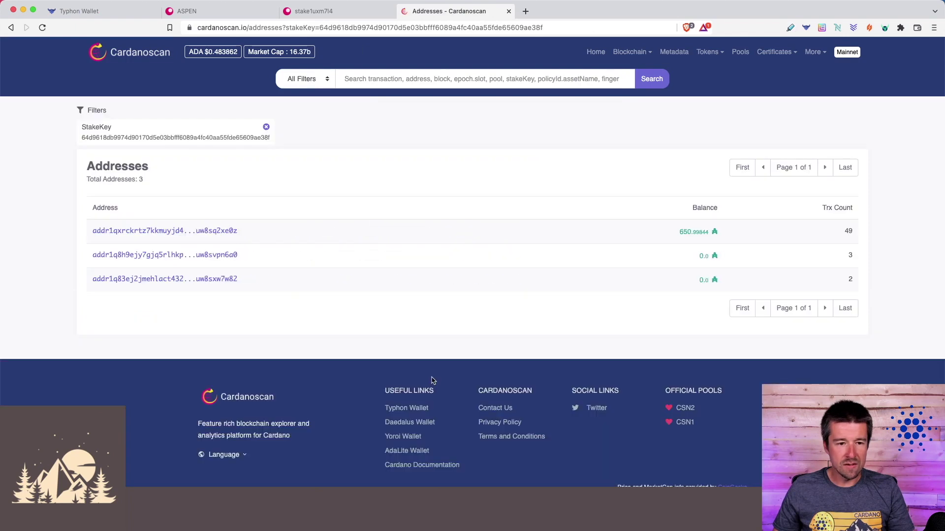
left_click(124, 18)
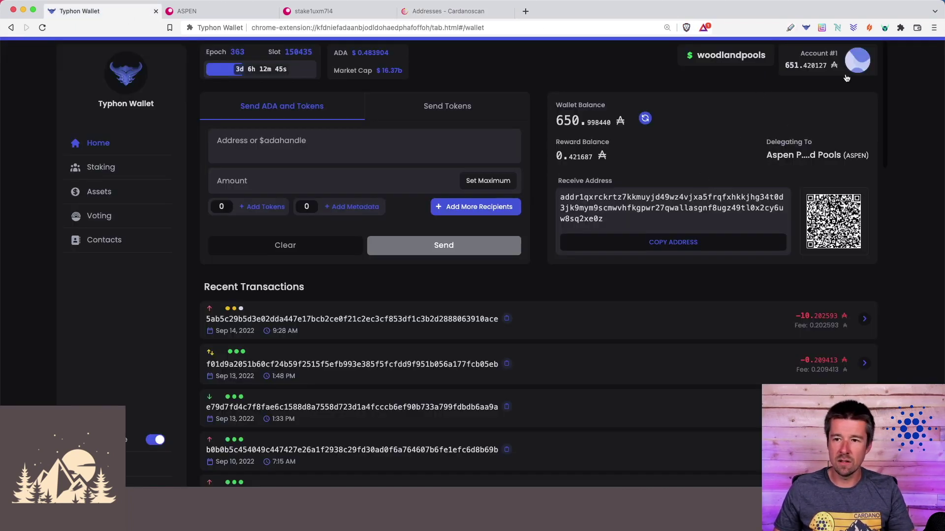
Step: Add an account with PRO custom index 999 to unlock hidden Account #1000
left_click(825, 59)
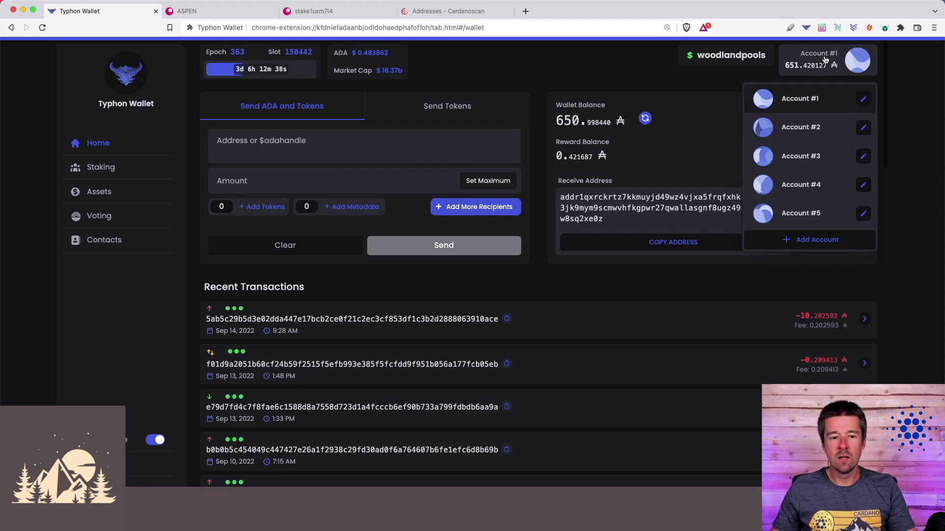
left_click(810, 241)
scroll(364, 474, "down", 1)
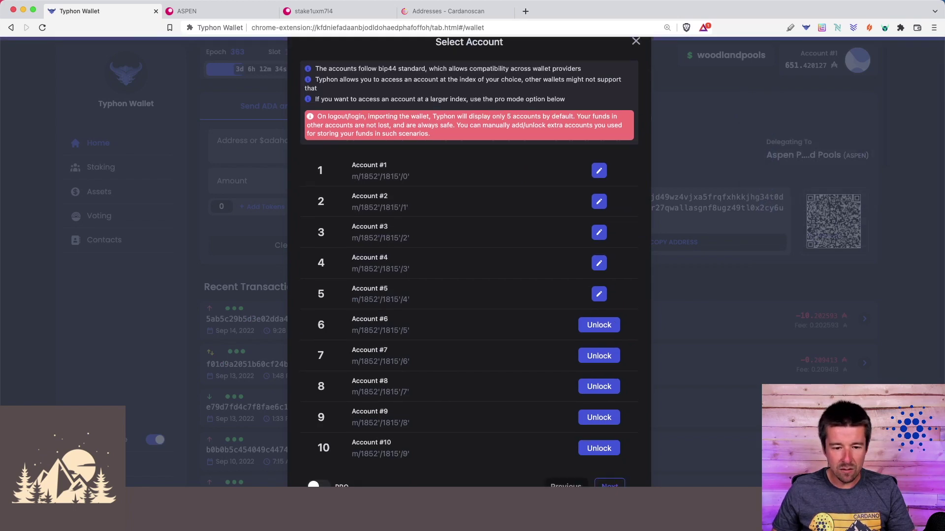
left_click(322, 485)
left_click(475, 339)
type("999")
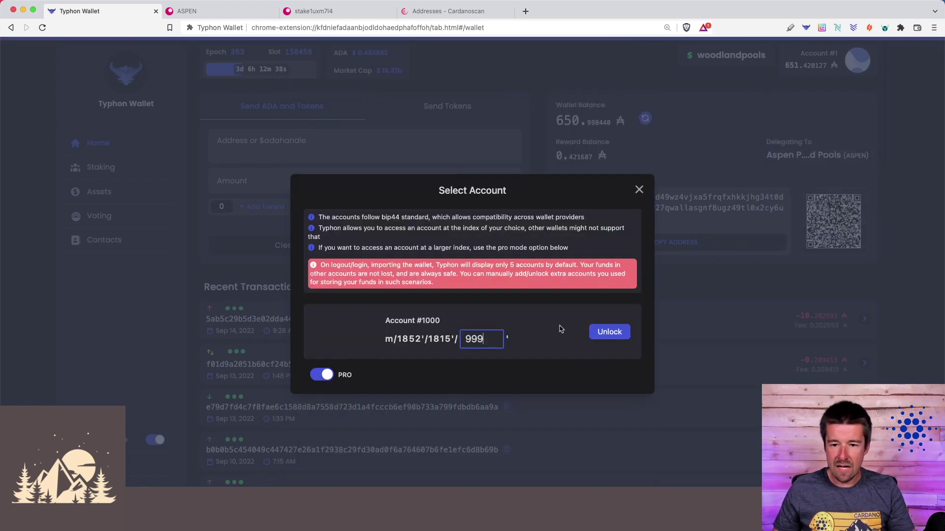
left_click(608, 332)
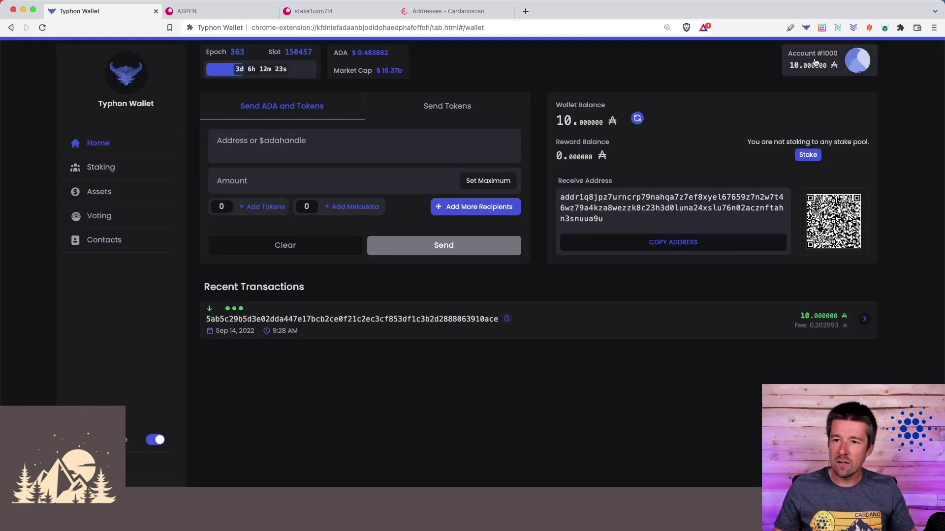
left_click(814, 62)
left_click(898, 205)
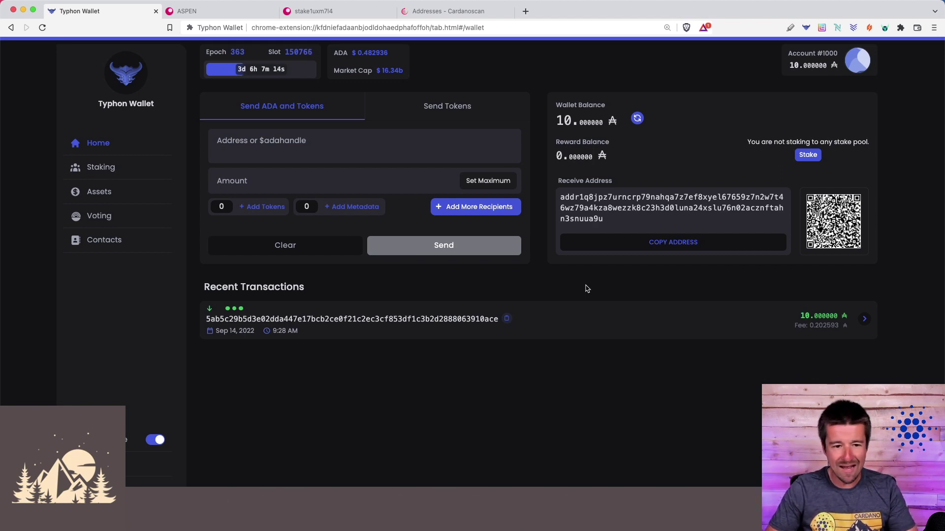
Step: Copy Account #3's receive address and switch back to Account #1000
left_click(809, 73)
left_click(817, 156)
left_click(700, 243)
left_click(818, 74)
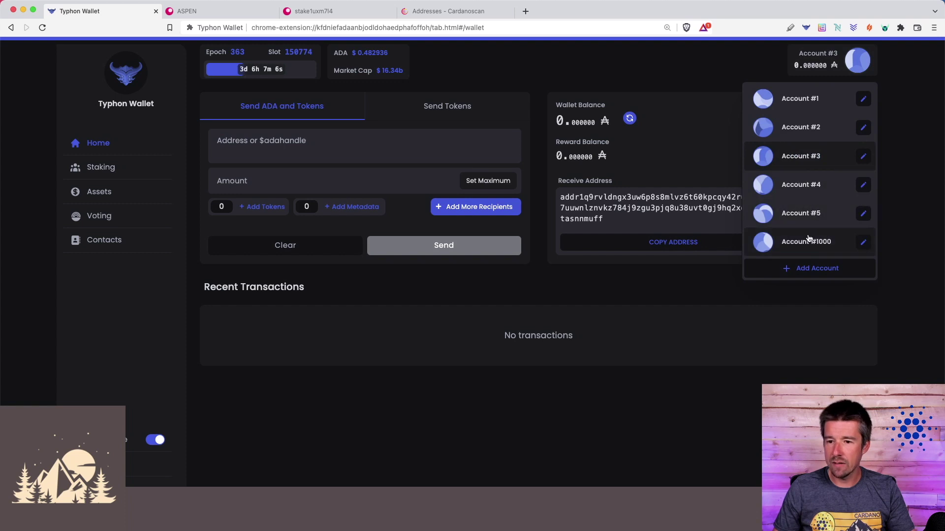
left_click(806, 242)
Step: Send Account #1000's full balance (9.834719 ADA) to Account #3 and copy the pending transaction hash
left_click(344, 145)
key("super+v")
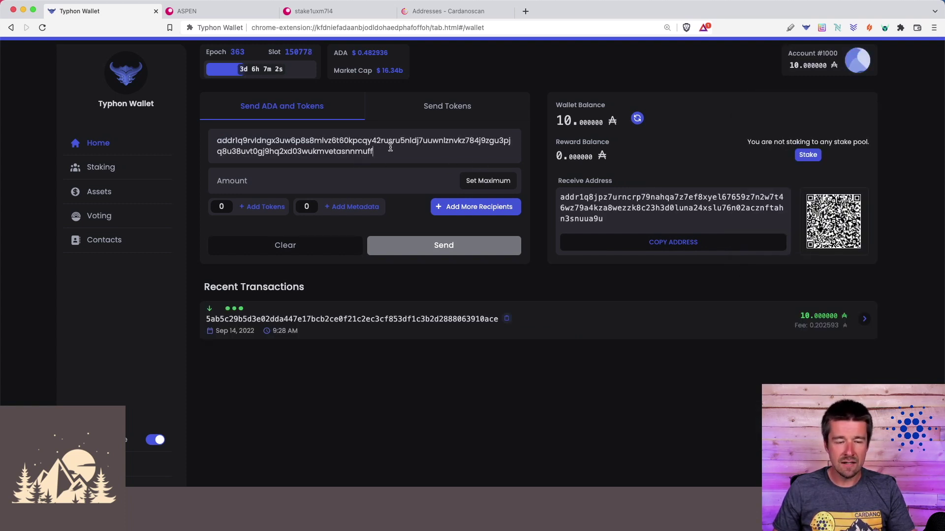
left_click(481, 182)
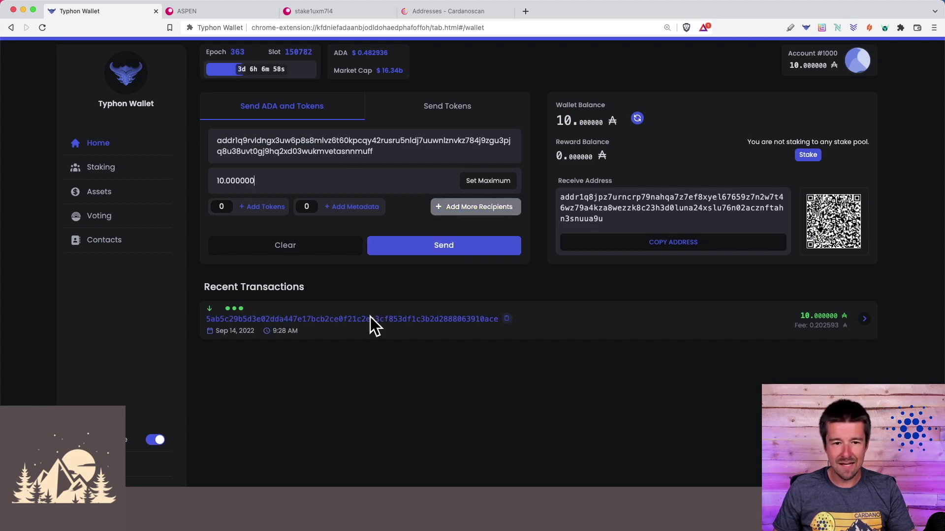
left_click(428, 247)
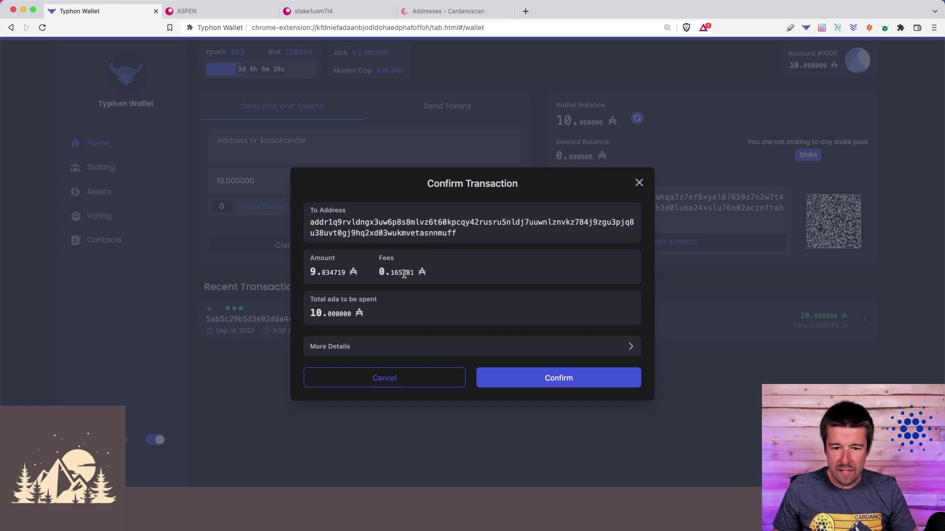
left_click(534, 382)
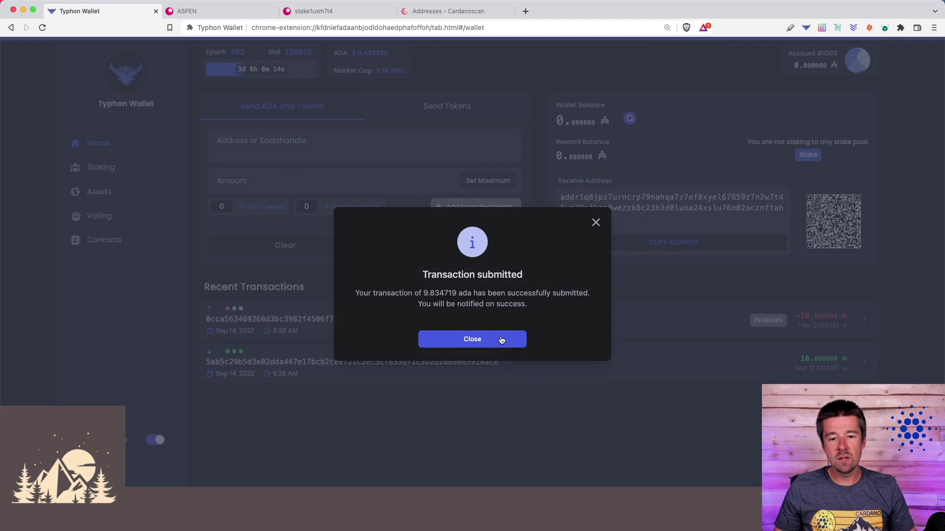
left_click(501, 340)
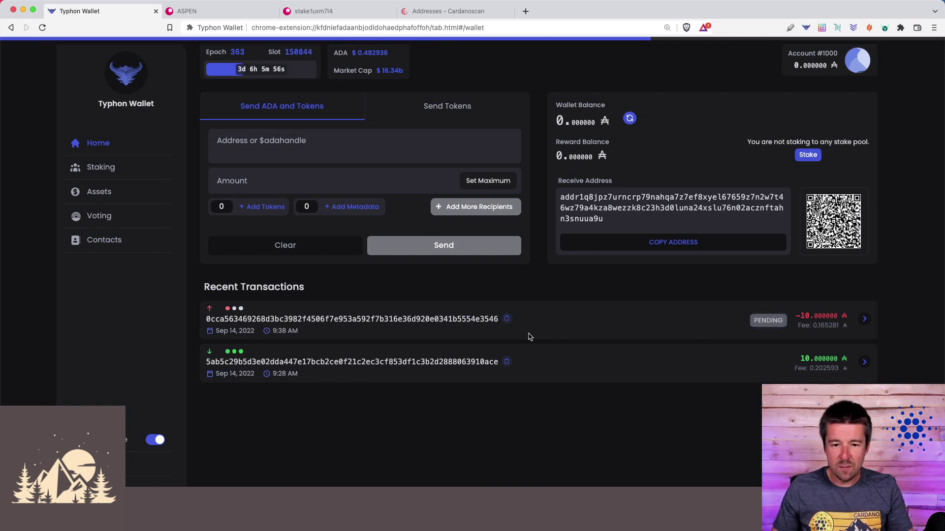
left_click(507, 319)
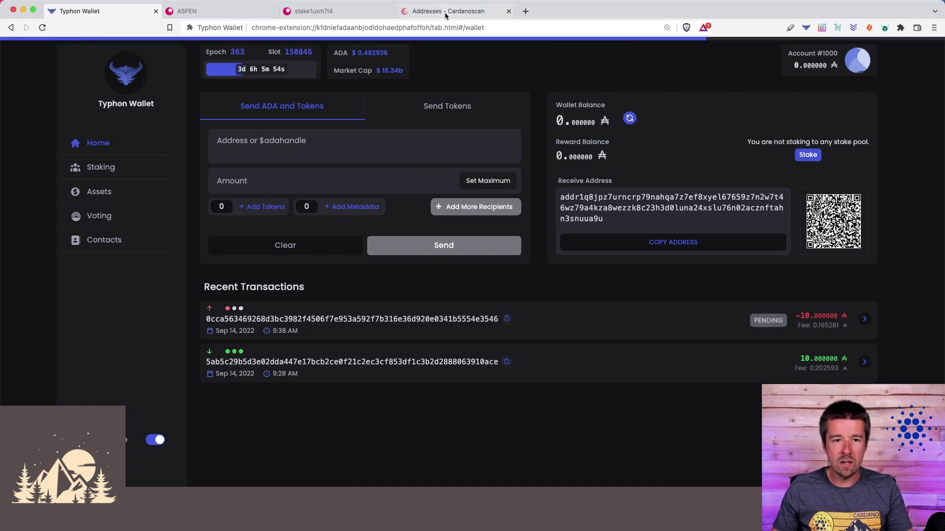
left_click(445, 11)
Step: Look up the pending transaction hash on Cardanoscan, view Mempool Transactions, then return to Typhon
left_click(377, 83)
key("ctrl+v")
key("Return")
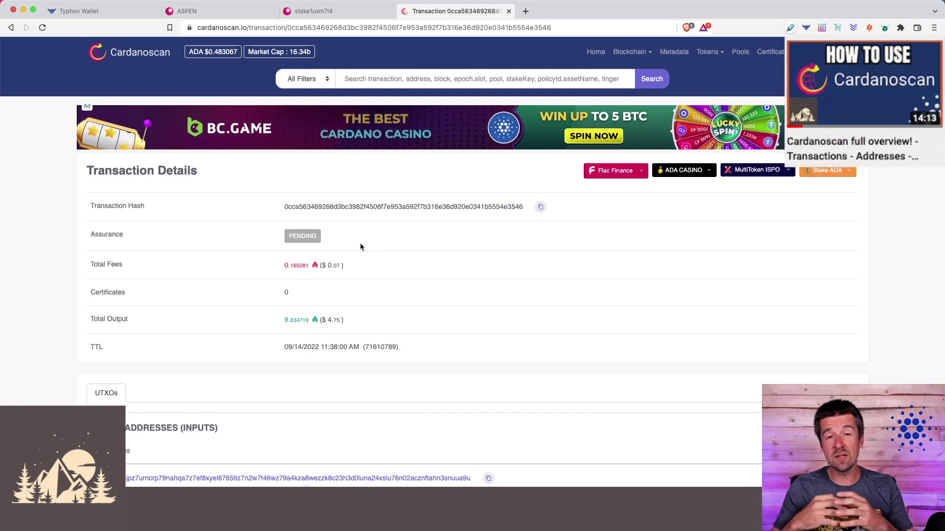
left_click(632, 52)
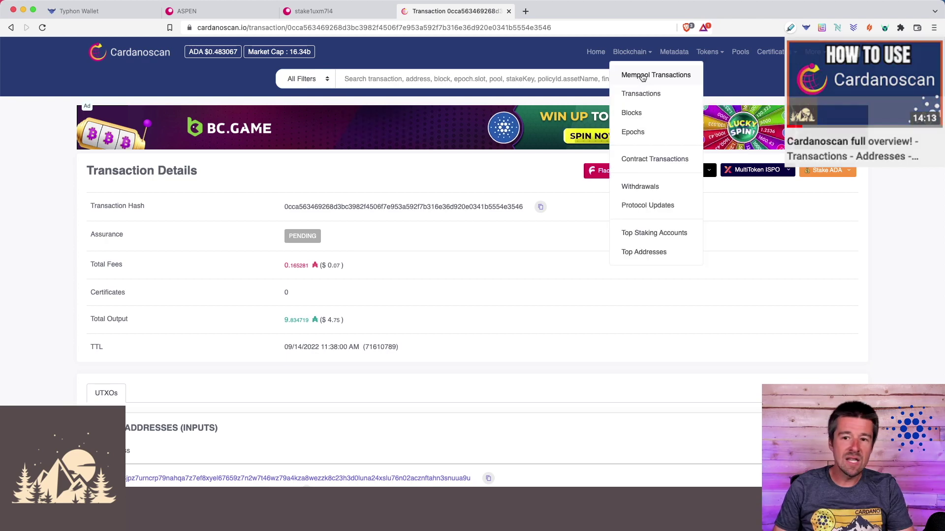
left_click(642, 76)
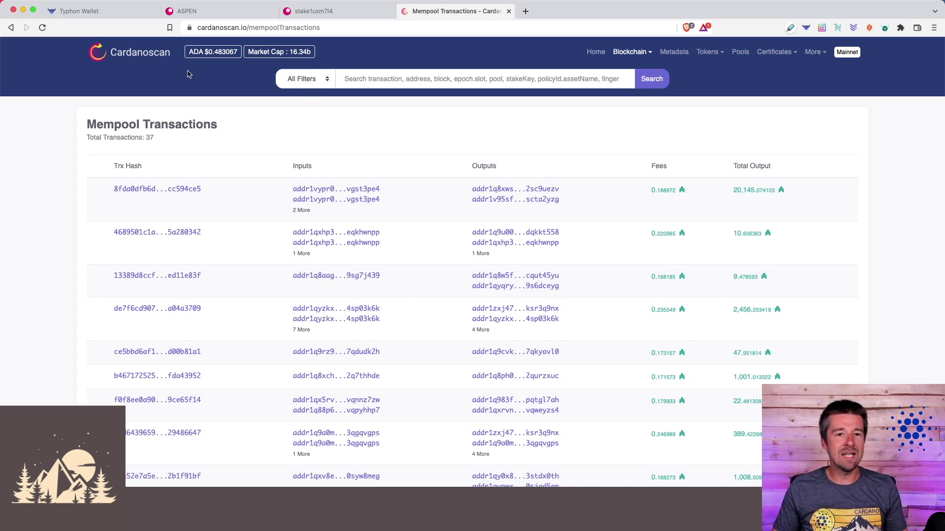
left_click(142, 12)
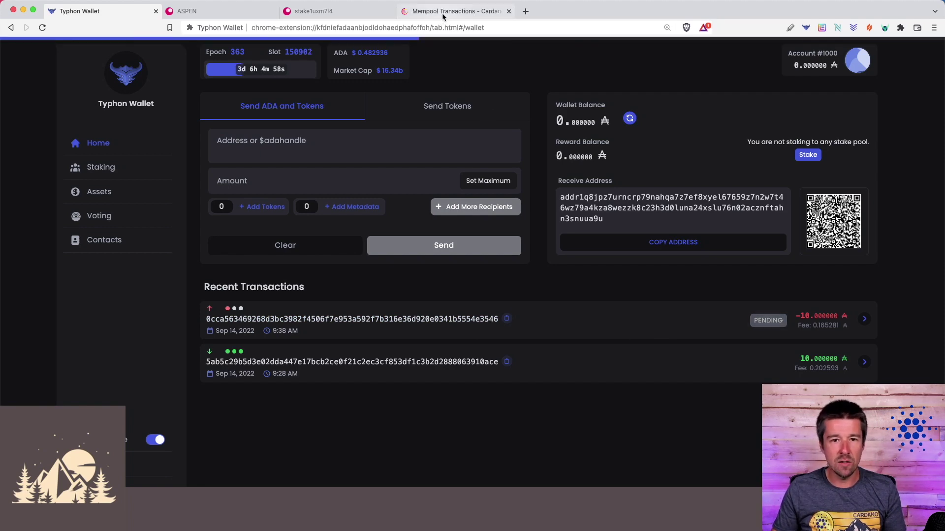
Step: Recheck the mempool list, then switch Typhon to Account #3 to see its incoming 9.834719 ADA
left_click(458, 11)
left_click(113, 12)
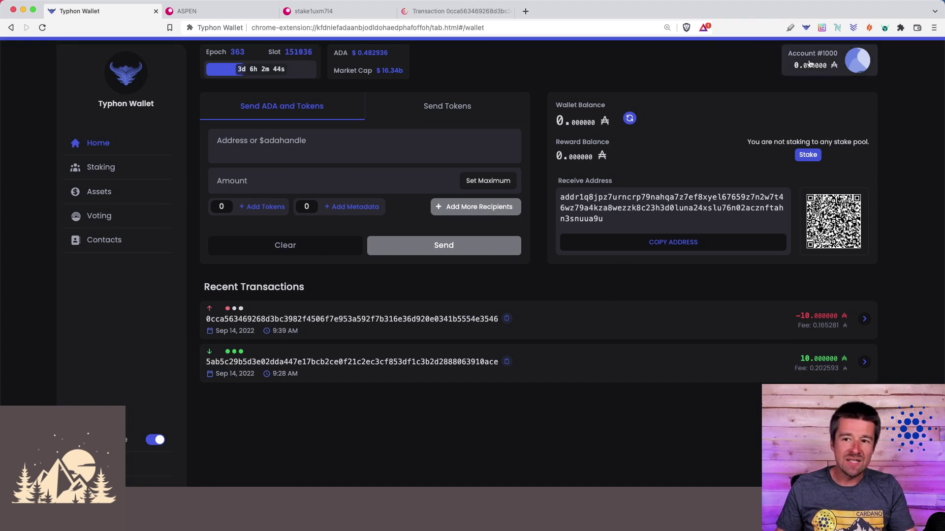
left_click(809, 65)
left_click(802, 157)
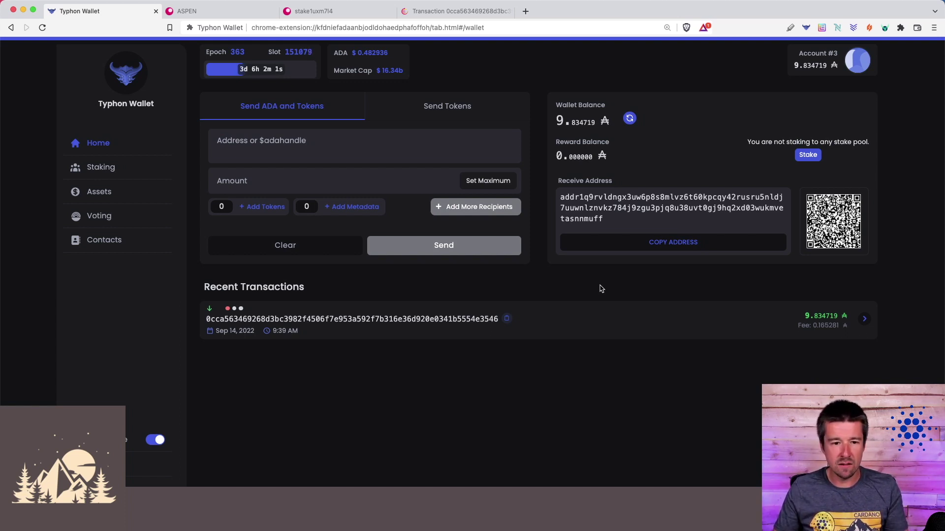
Step: Copy Account #2's receive address and return to Account #3
left_click(820, 67)
left_click(809, 129)
left_click(673, 248)
left_click(853, 63)
left_click(814, 96)
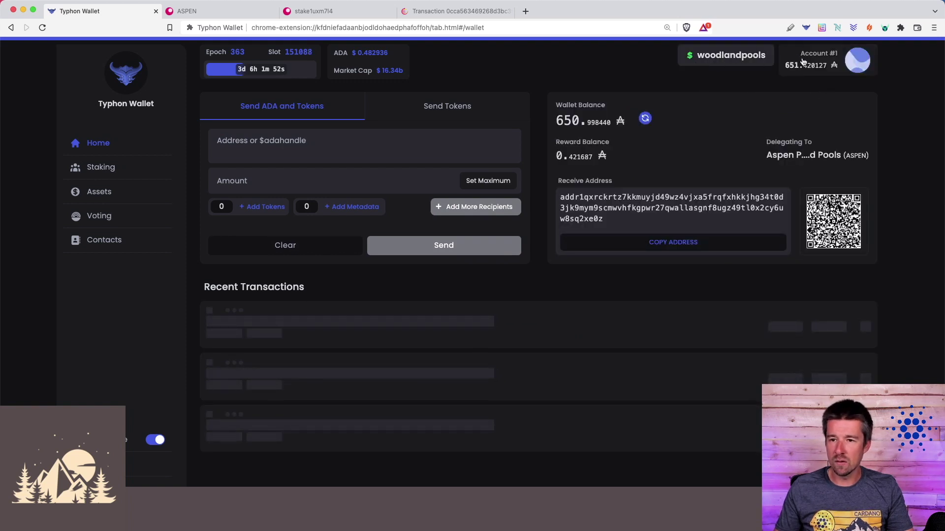
left_click(803, 62)
left_click(807, 155)
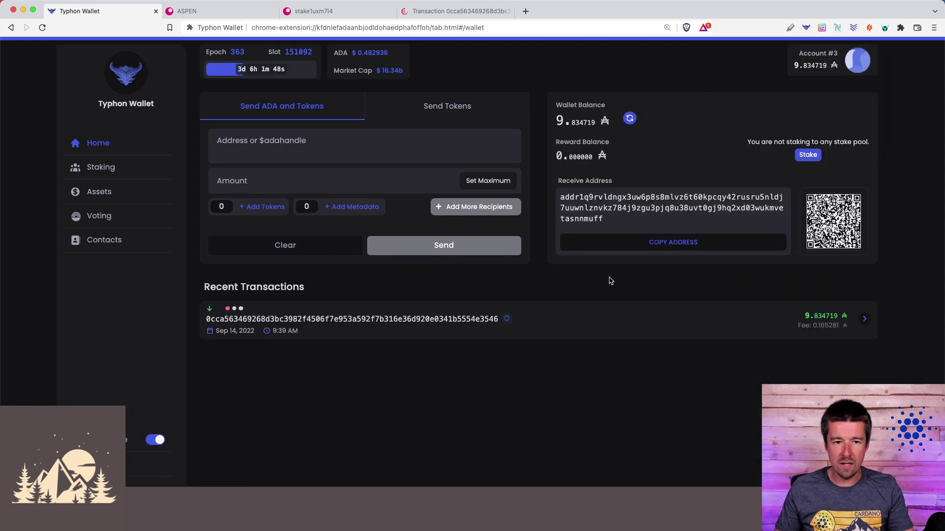
Step: Send 5 ADA from Account #3 to the copied address
left_click(325, 140)
key("super+v")
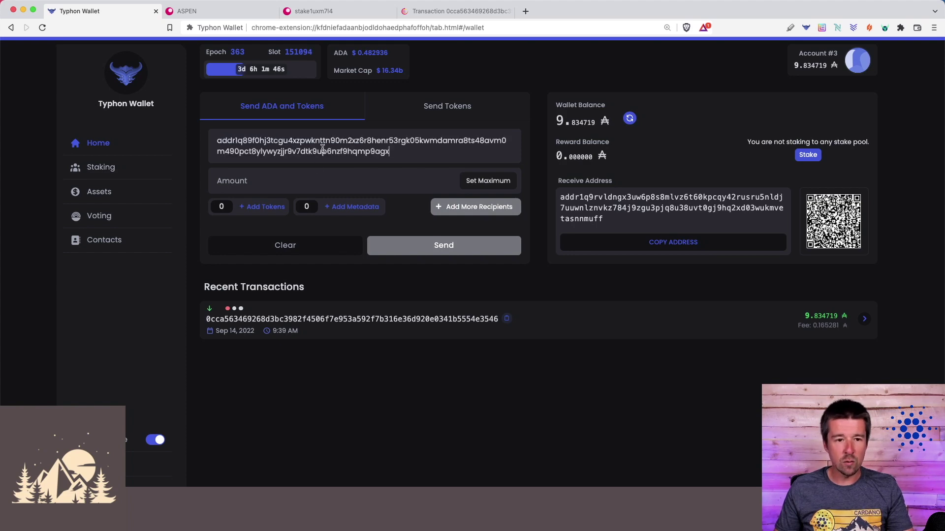
left_click(307, 173)
type("5")
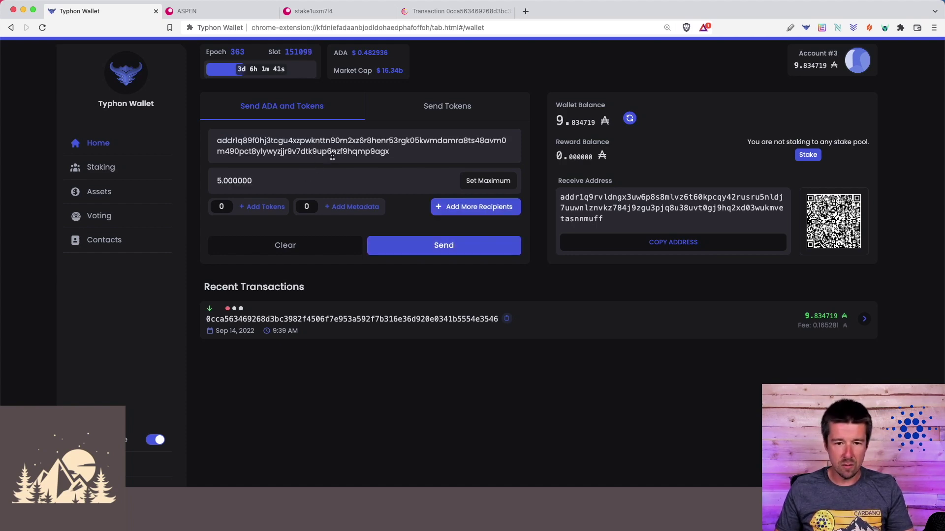
left_click(400, 247)
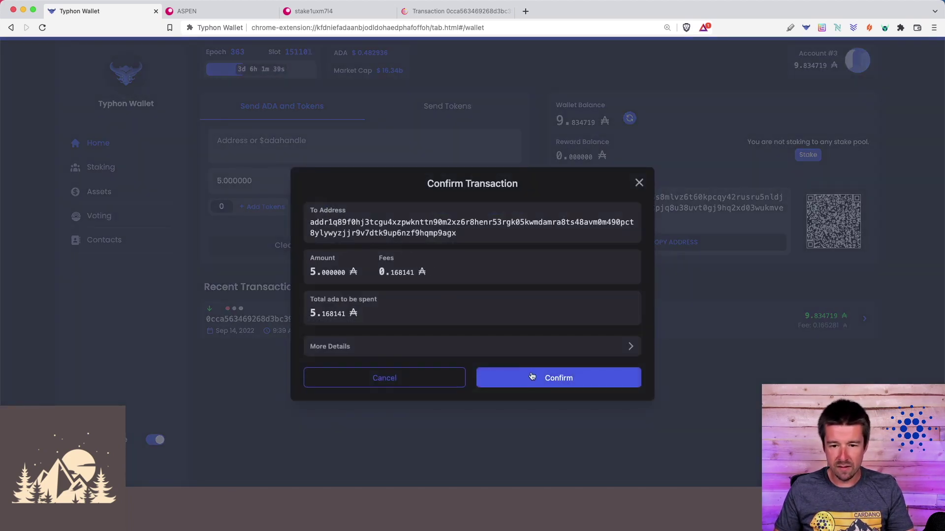
left_click(530, 377)
left_click(490, 339)
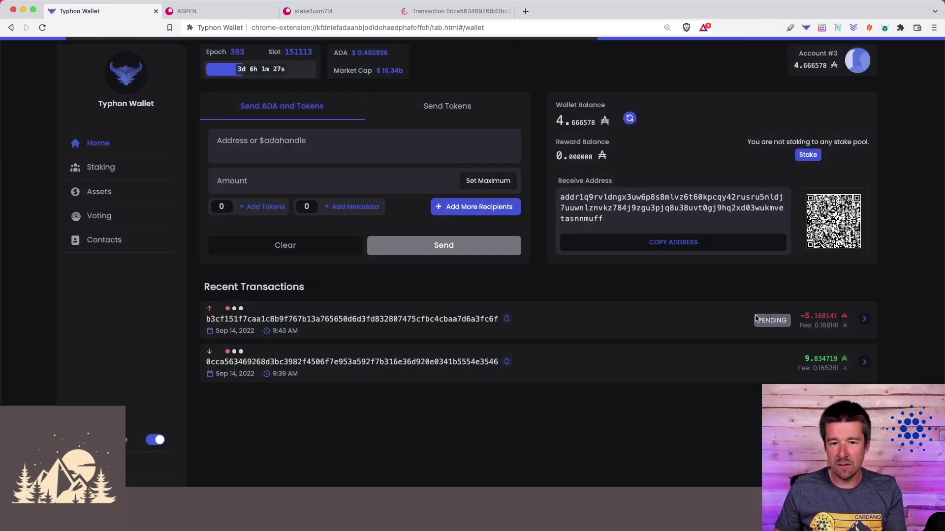
Step: Send Account #3's remaining 4.666578 ADA to an ada handle, leaving a 0 balance
left_click(330, 144)
left_click(327, 186)
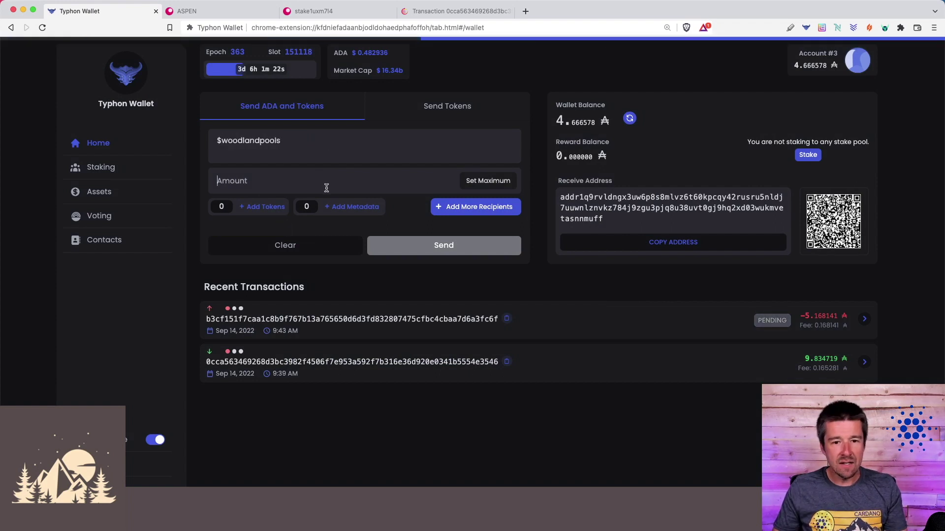
left_click(487, 183)
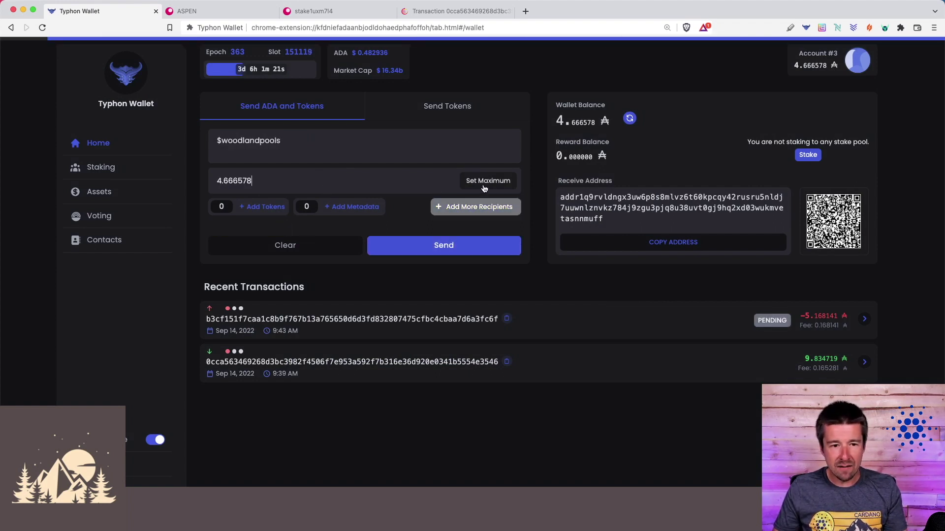
left_click(408, 248)
left_click(502, 382)
left_click(498, 342)
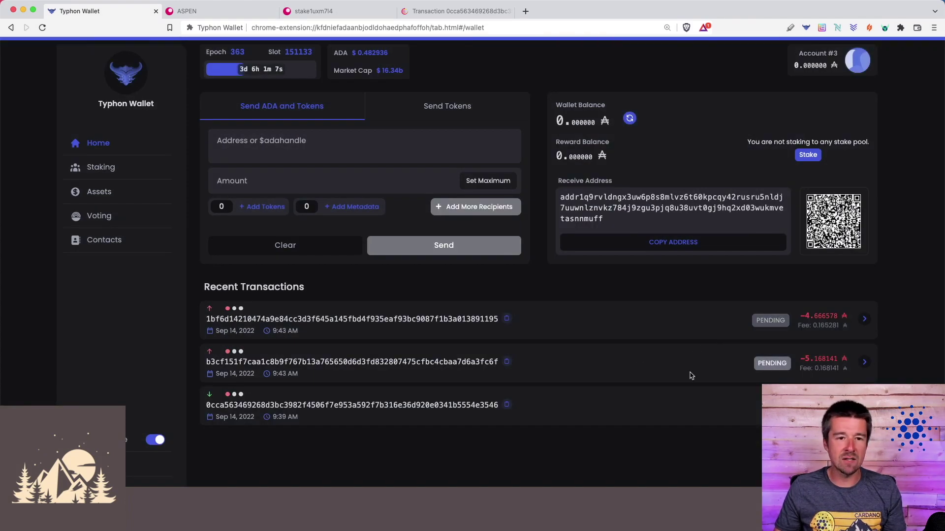
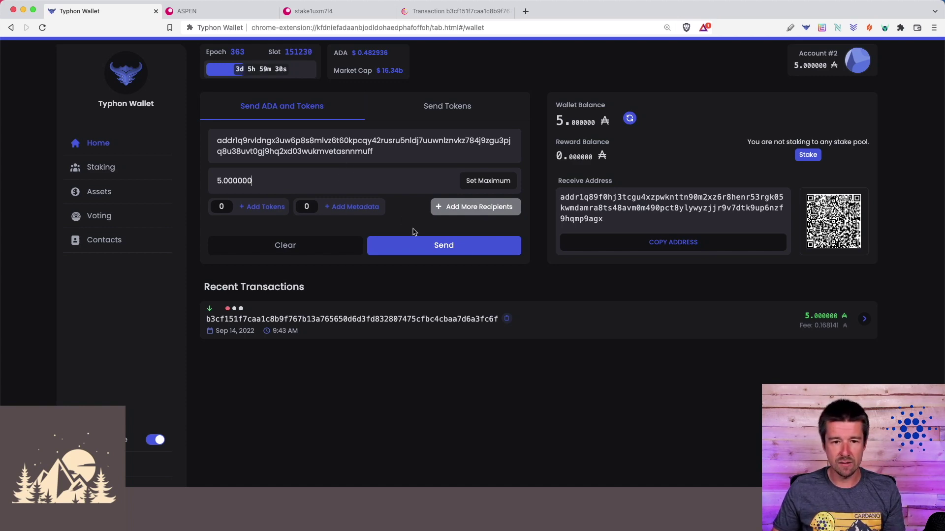
Step: Confirm and submit the 5 ADA send, then view Account #3 with 4.834719 ADA pending
left_click(413, 248)
left_click(518, 377)
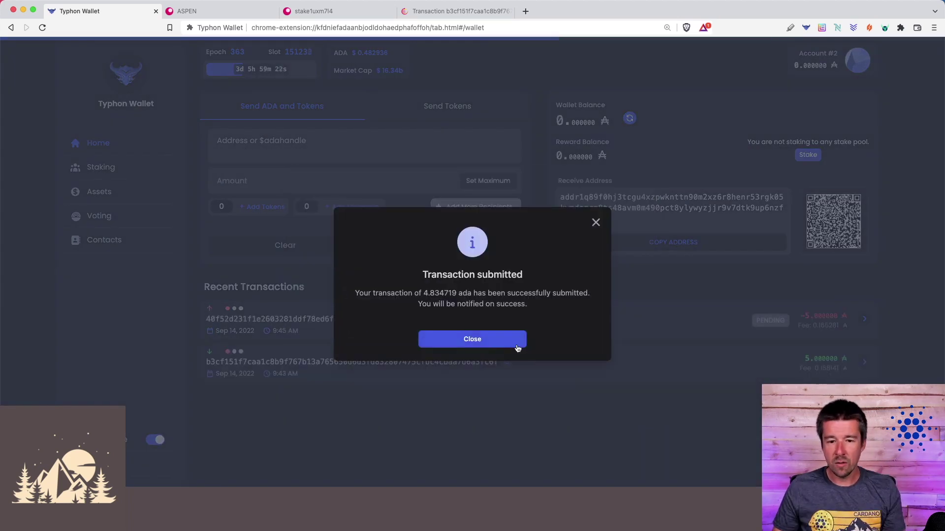
left_click(518, 349)
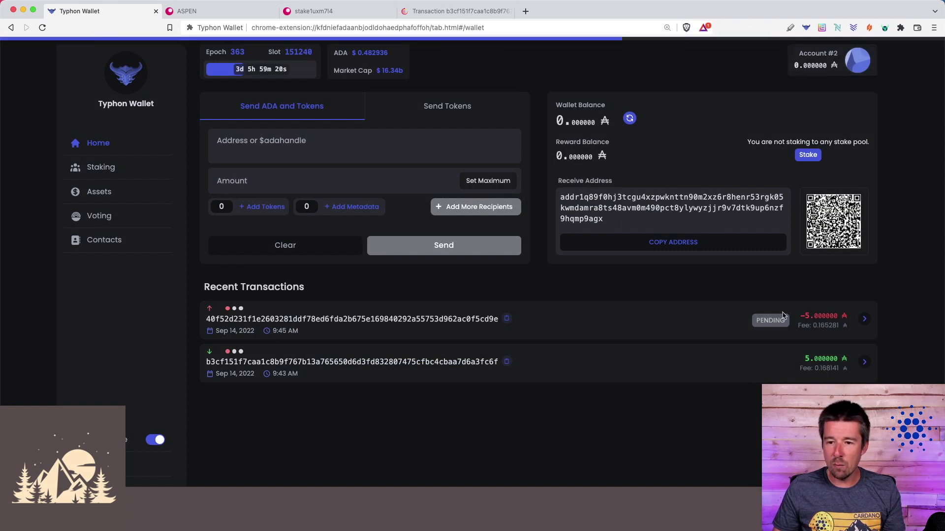
left_click(831, 59)
left_click(809, 156)
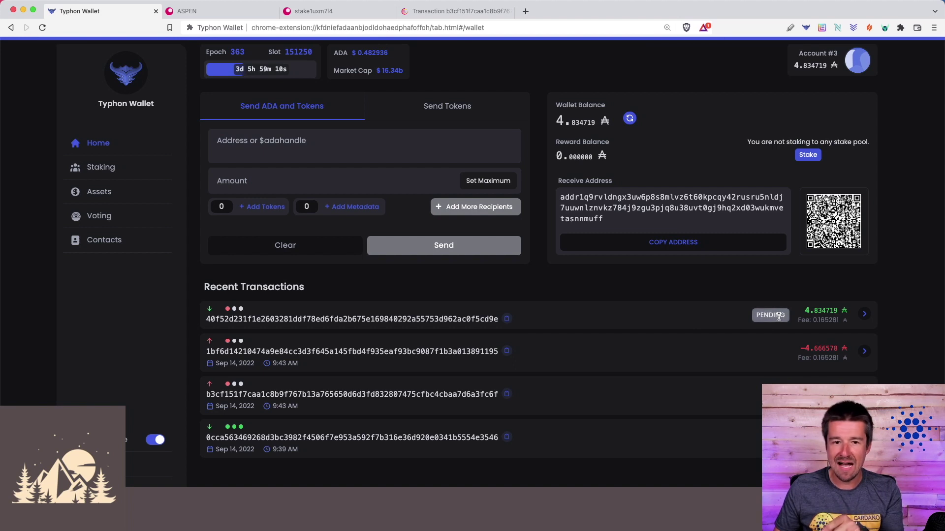
Step: Address a send to $woodlandpools for the maximum available balance
left_click(303, 143)
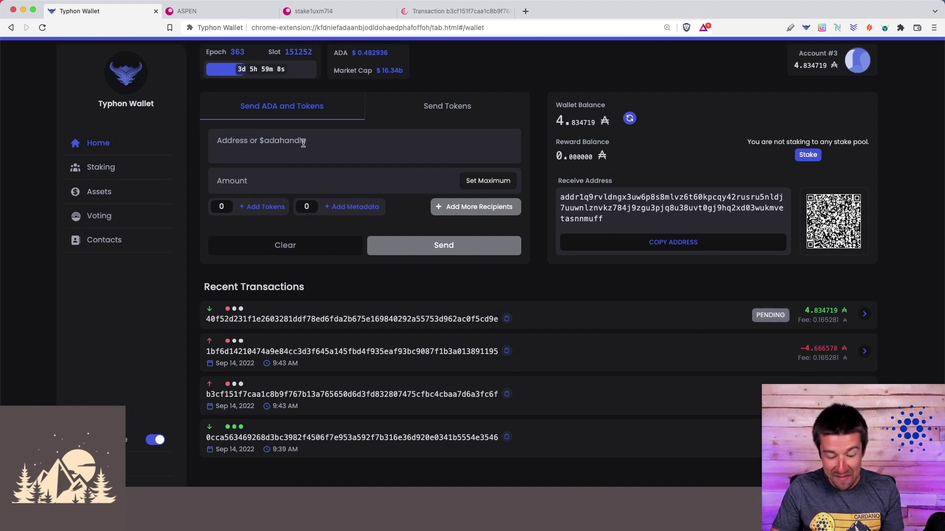
type("$woodlandpools")
left_click(487, 183)
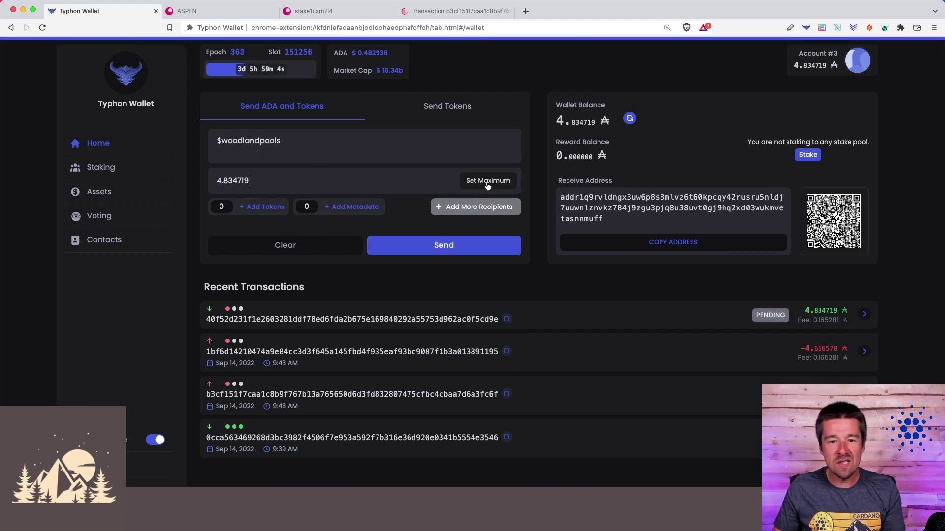
Step: Confirm and submit the 4.834719 ADA transfer, then refresh the wallet status
left_click(411, 248)
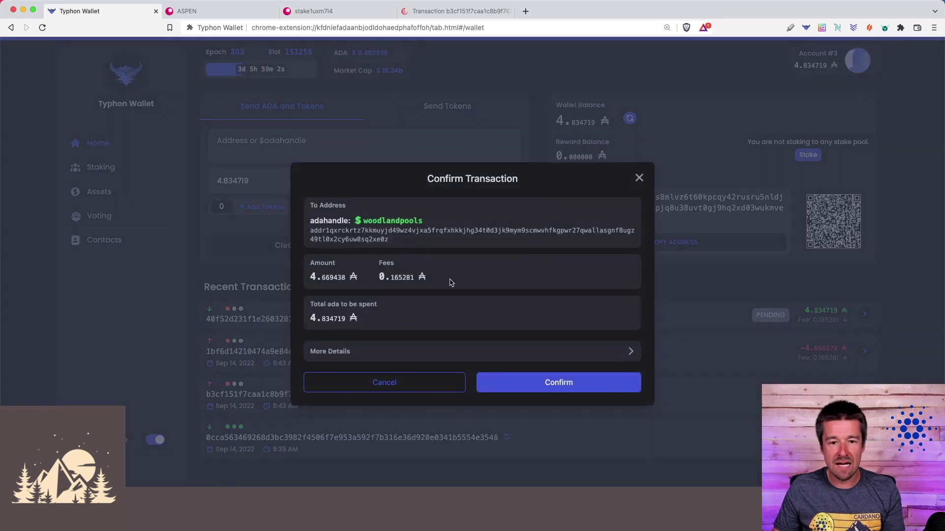
left_click(519, 388)
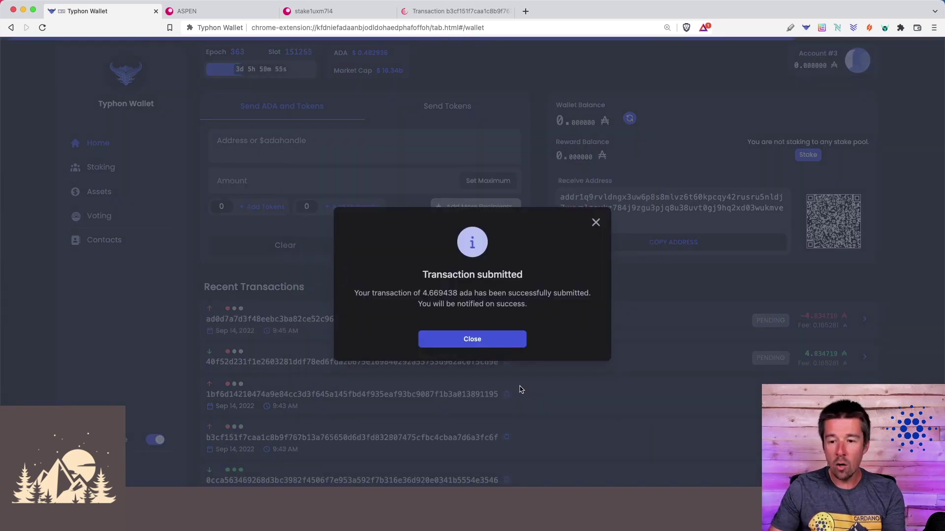
left_click(494, 340)
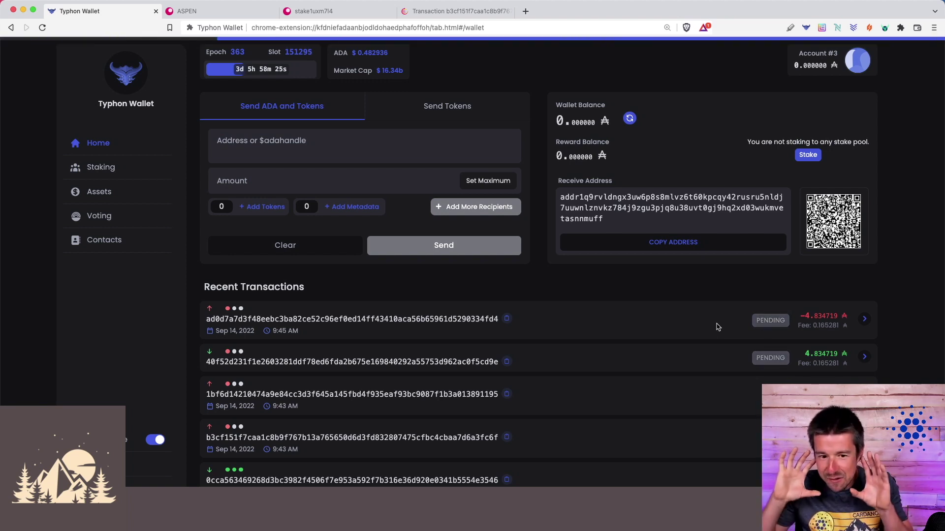
left_click(630, 119)
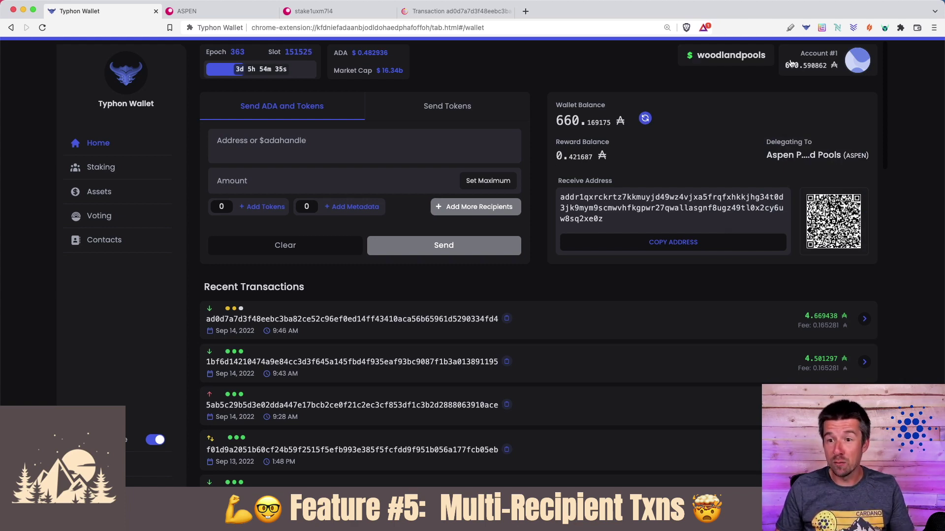
Step: Copy Account #2's receive address and return to Account #1
left_click(819, 59)
left_click(805, 127)
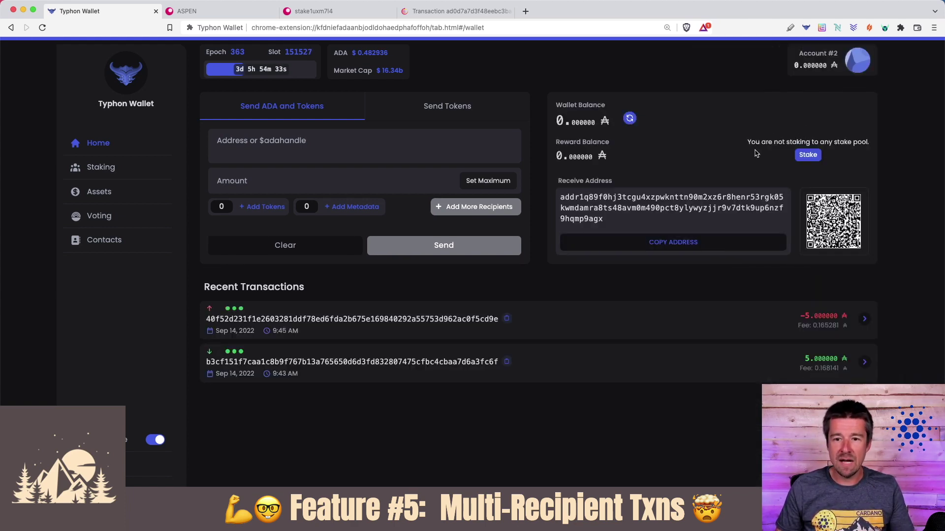
left_click(683, 247)
left_click(820, 68)
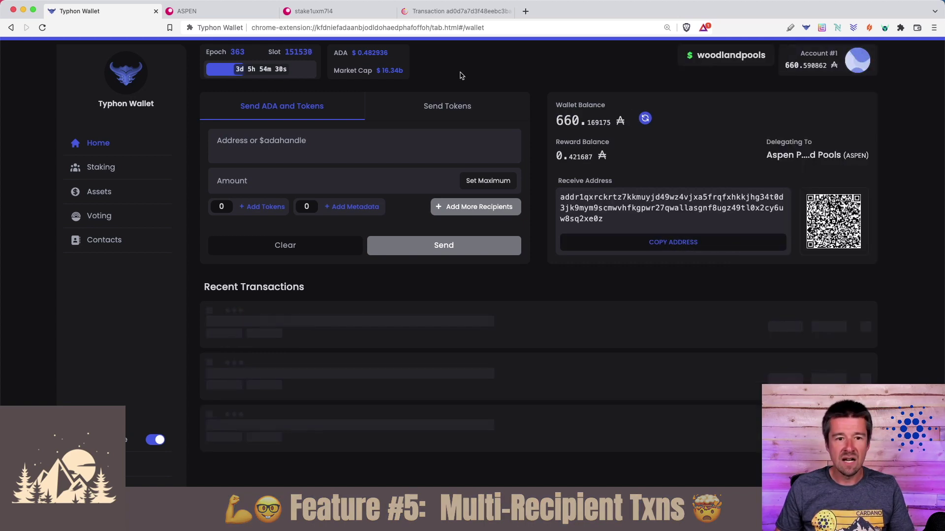
Step: Fill the send with Account #2's address, 10 ADA and one Frankenstein469 token
left_click(302, 143)
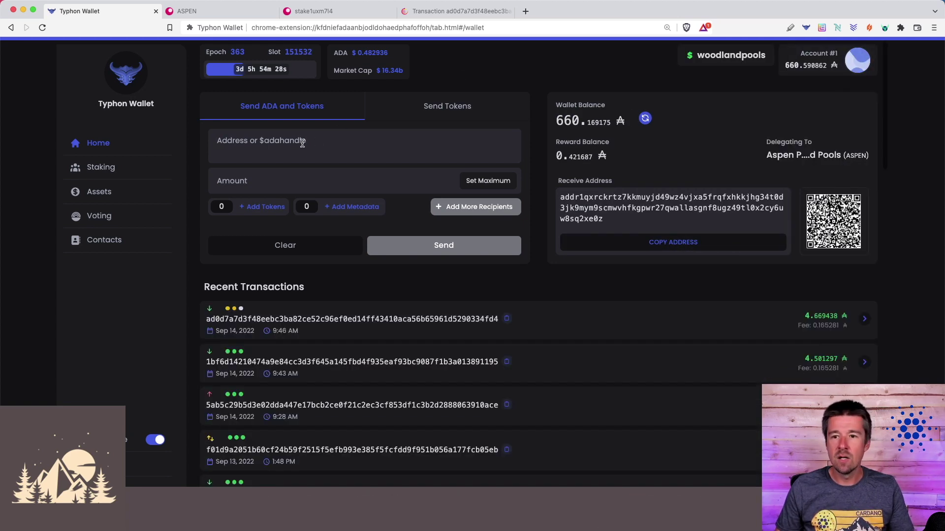
key("super+v")
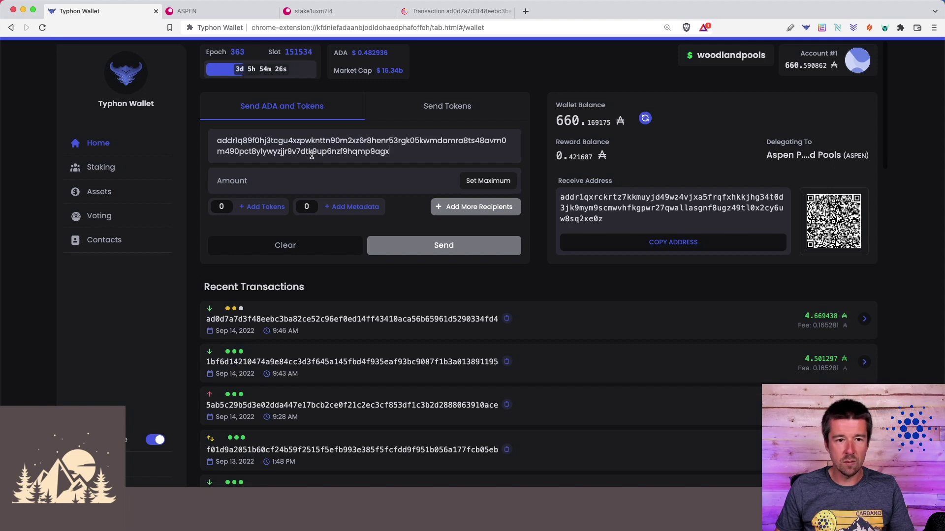
type("10")
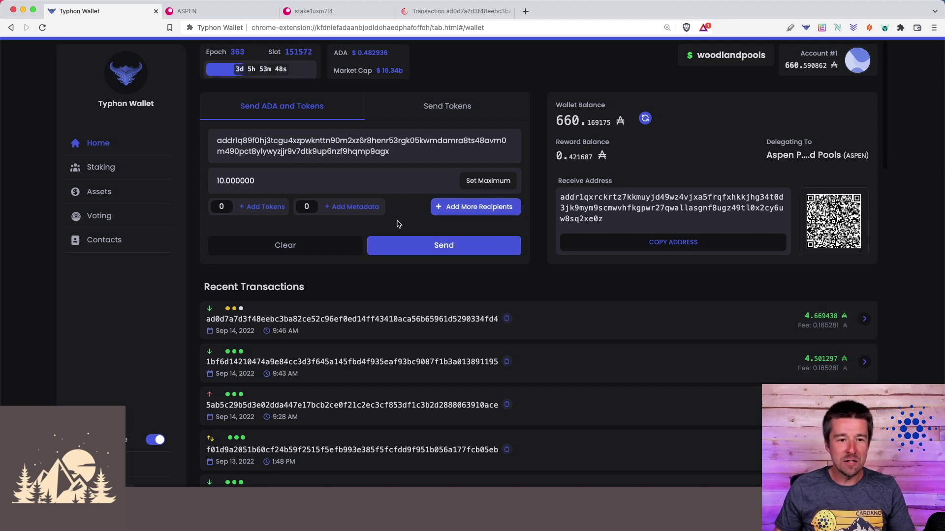
left_click(254, 208)
left_click(616, 303)
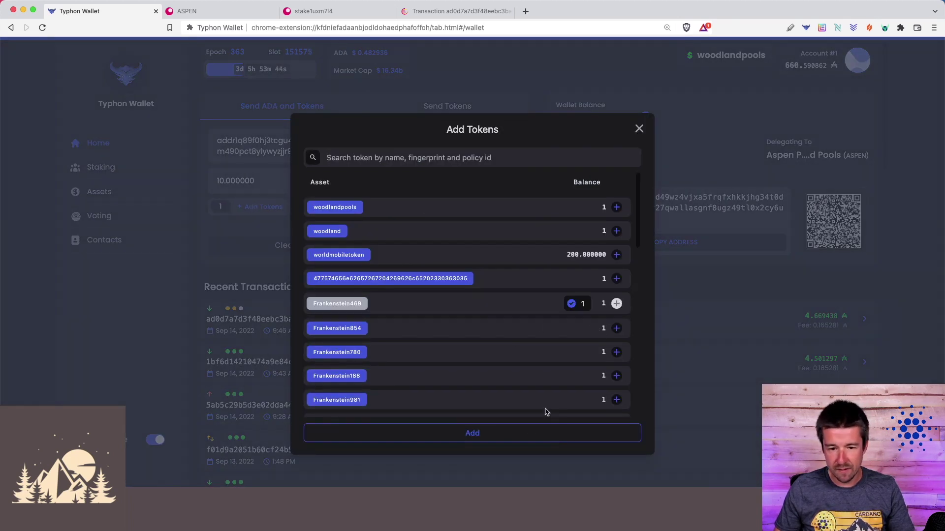
left_click(519, 435)
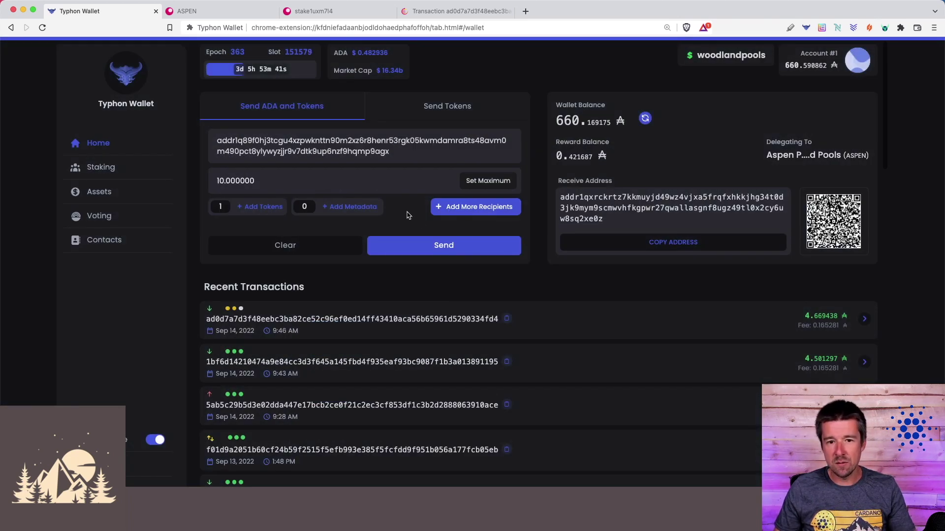
Step: Switch to multi-recipient mode and add $aspen with 5 ADA and $hosky with 1 ADA
left_click(459, 206)
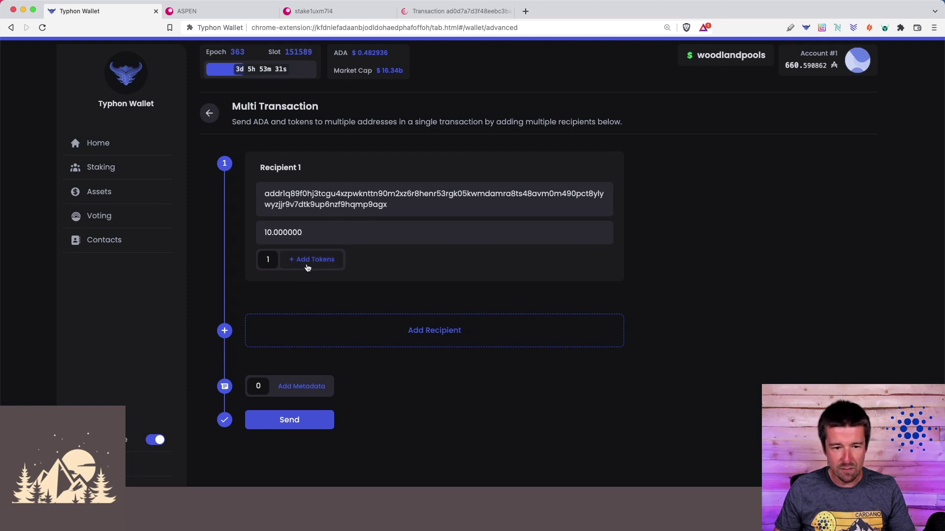
left_click(438, 333)
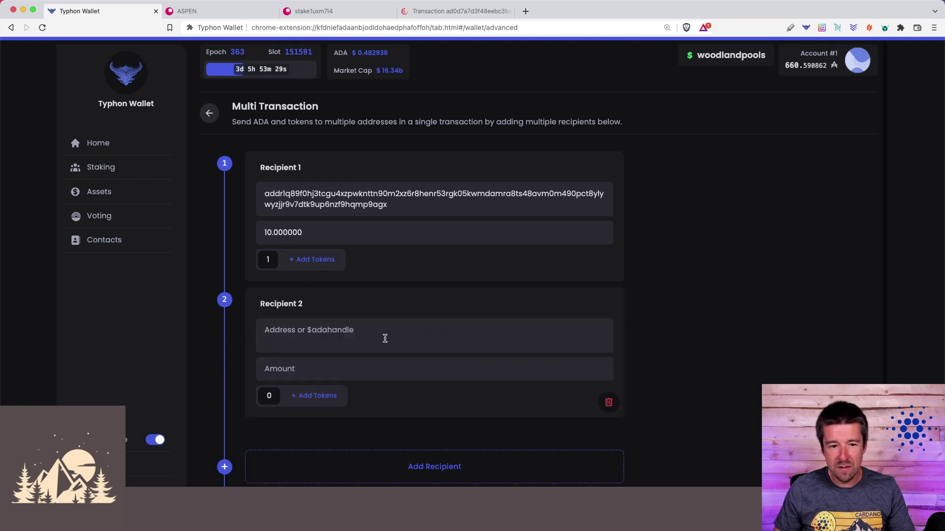
type("$aspen")
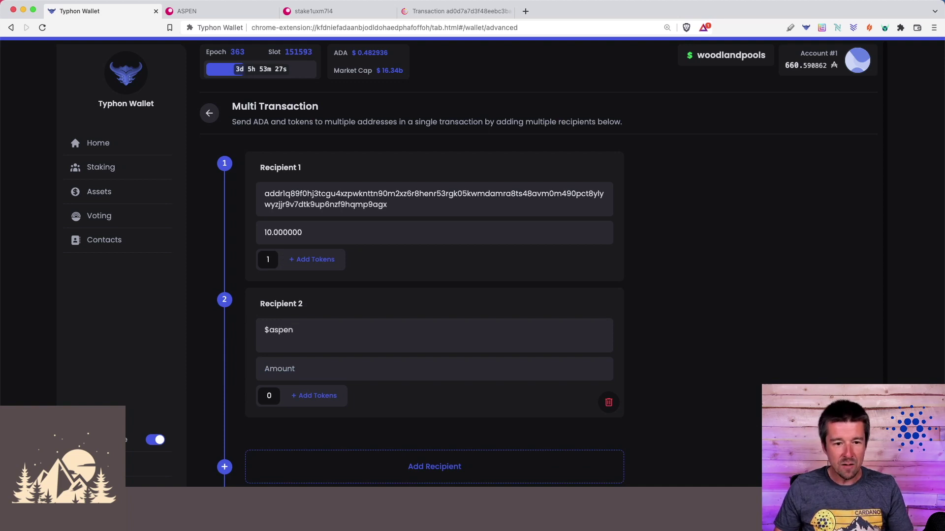
left_click(345, 365)
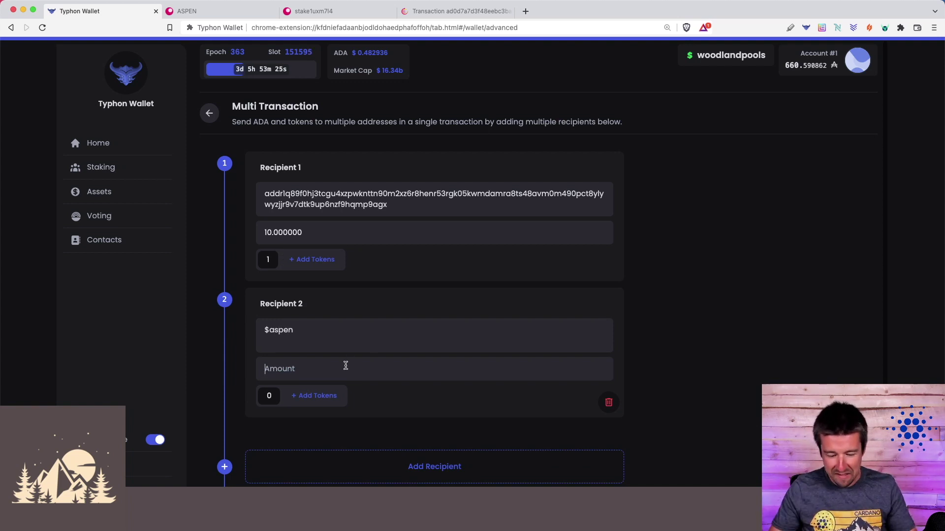
type("5")
left_click(434, 466)
type("$hosky")
left_click(347, 433)
type("1")
Step: Add $cardanoscan with 1 ADA and bring up the transaction review
scroll(394, 419, "down", 1)
scroll(394, 419, "down", 5)
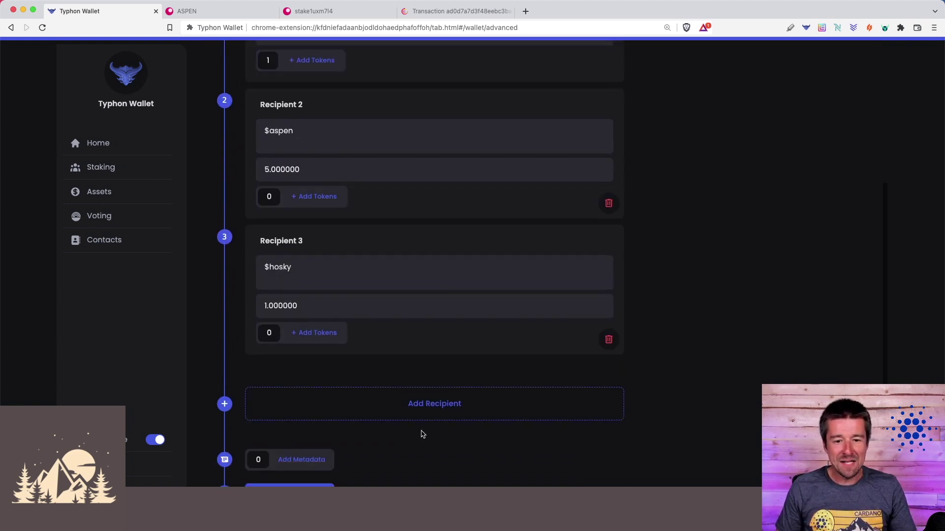
left_click(417, 407)
type("$")
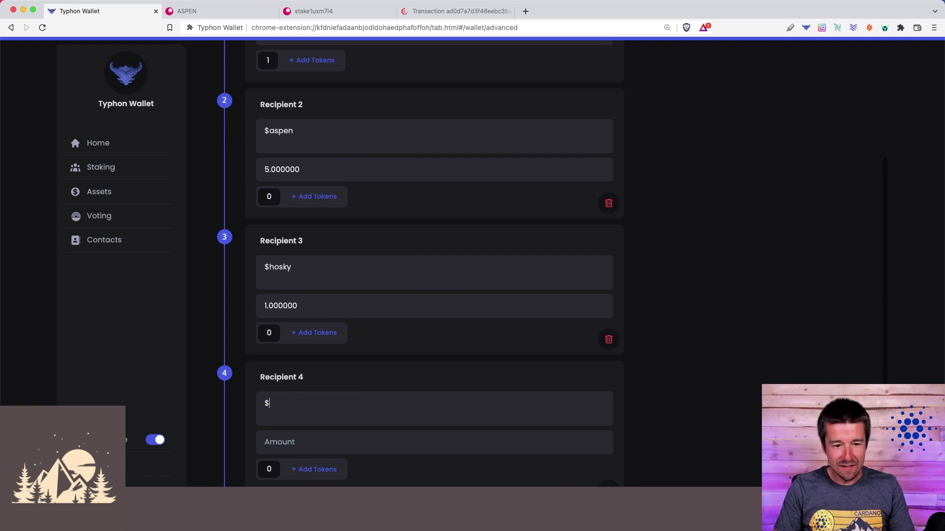
type("cardanoscan")
key("Tab")
type("1")
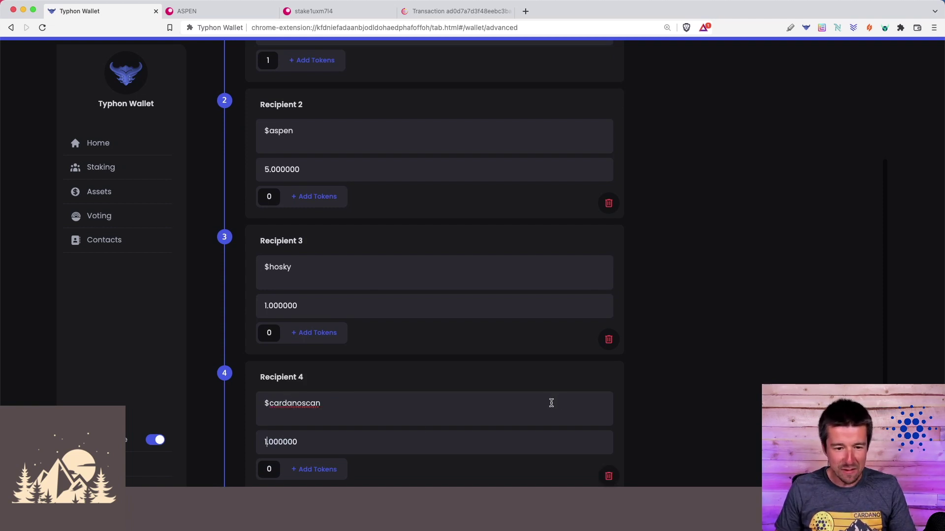
scroll(516, 405, "down", 5)
left_click(289, 486)
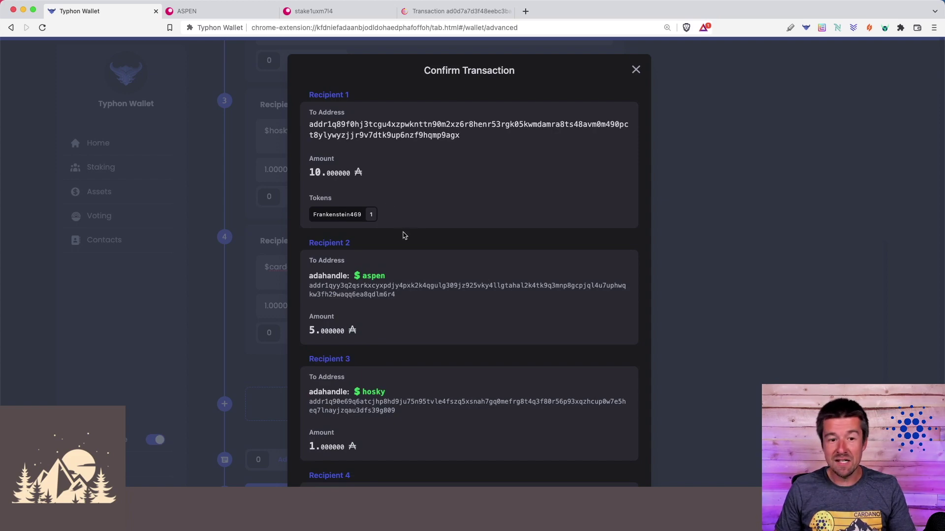
scroll(401, 238, "down", 1)
scroll(386, 97, "up", 1)
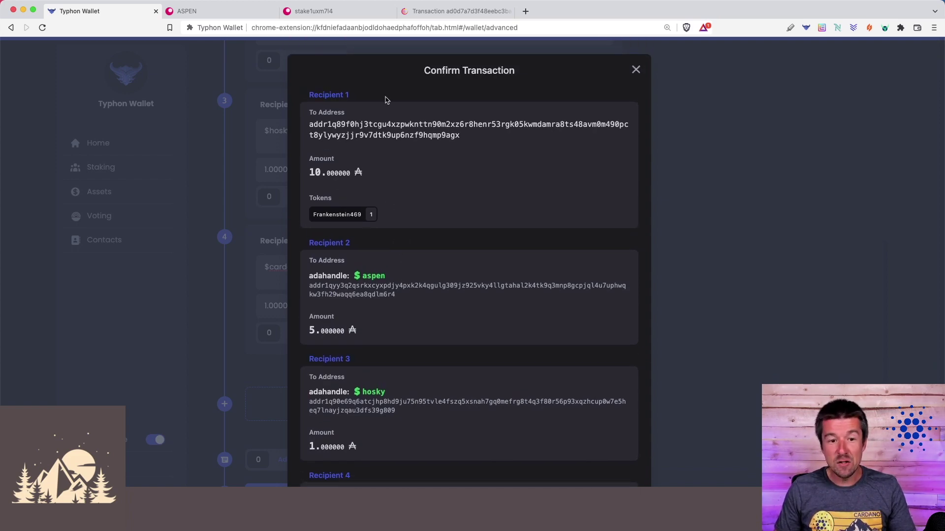
scroll(401, 481, "down", 3)
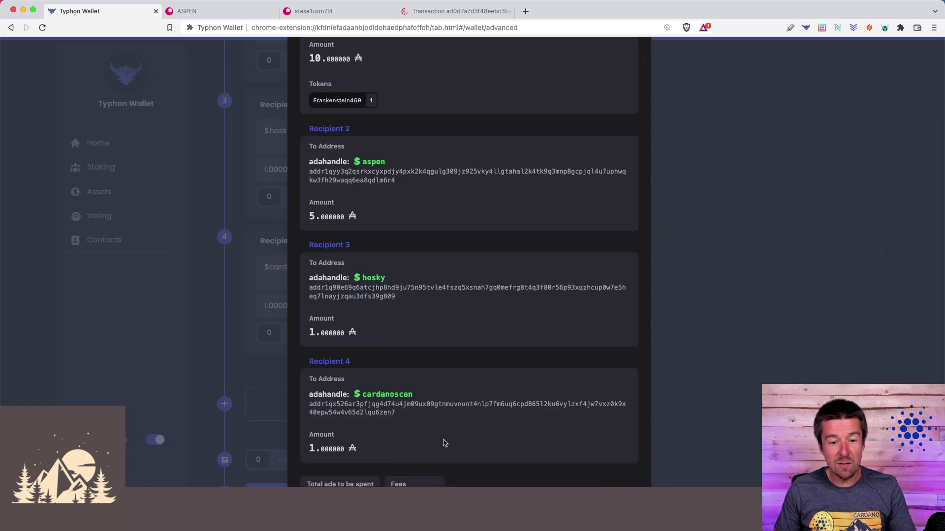
scroll(446, 441, "up", 3)
scroll(421, 276, "down", 1)
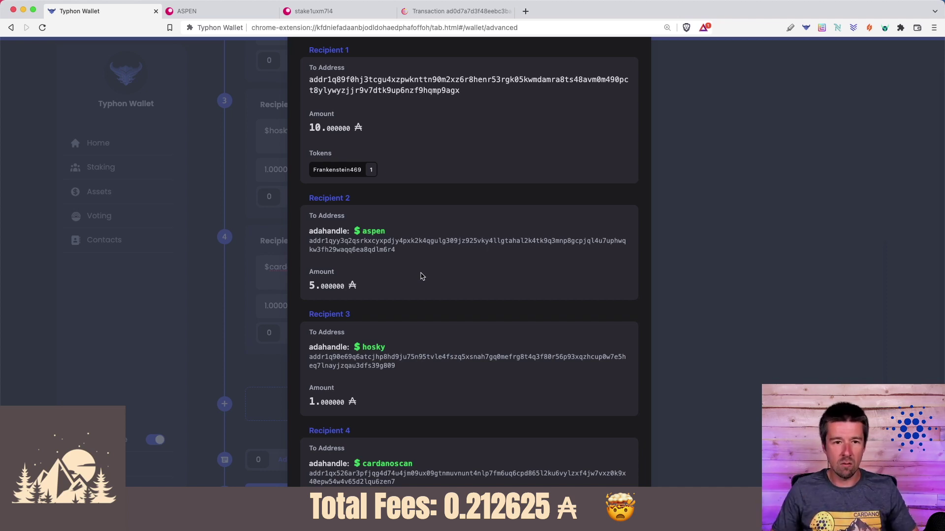
scroll(421, 277, "down", 1)
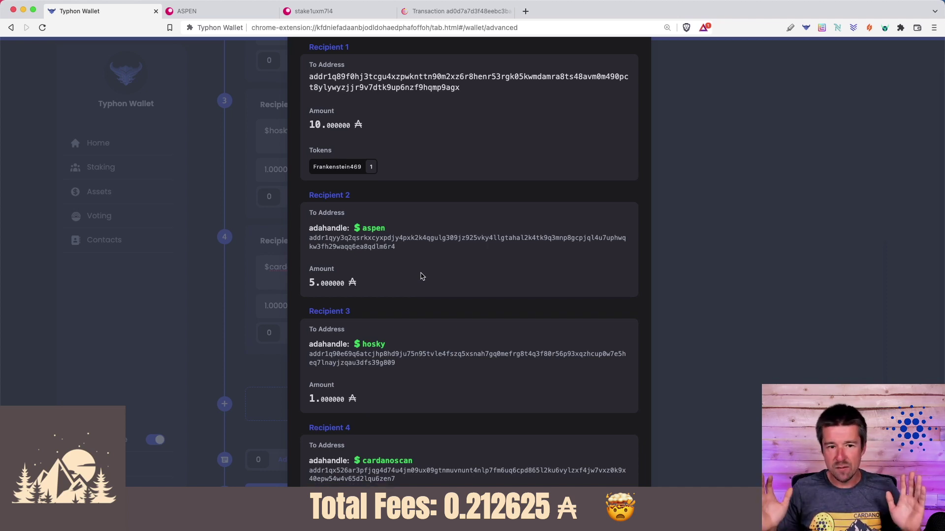